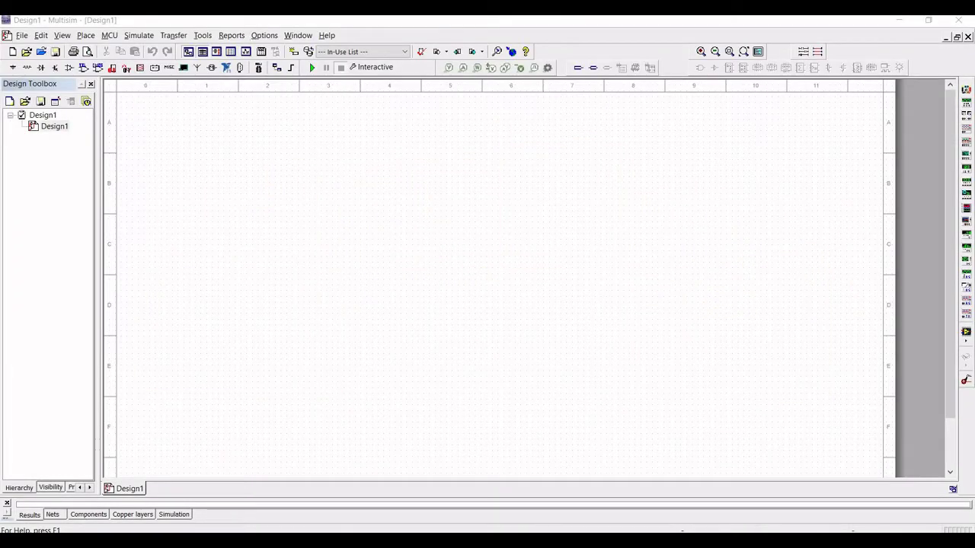
Step: Find the LM741H op-amp across all component groups and place one near the middle of the schematic
left_click(83, 68)
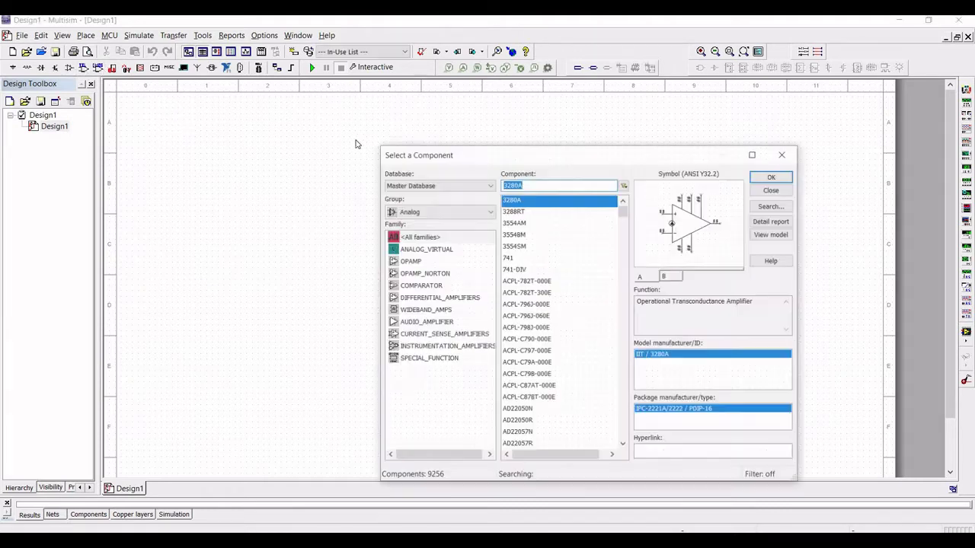
left_click(420, 214)
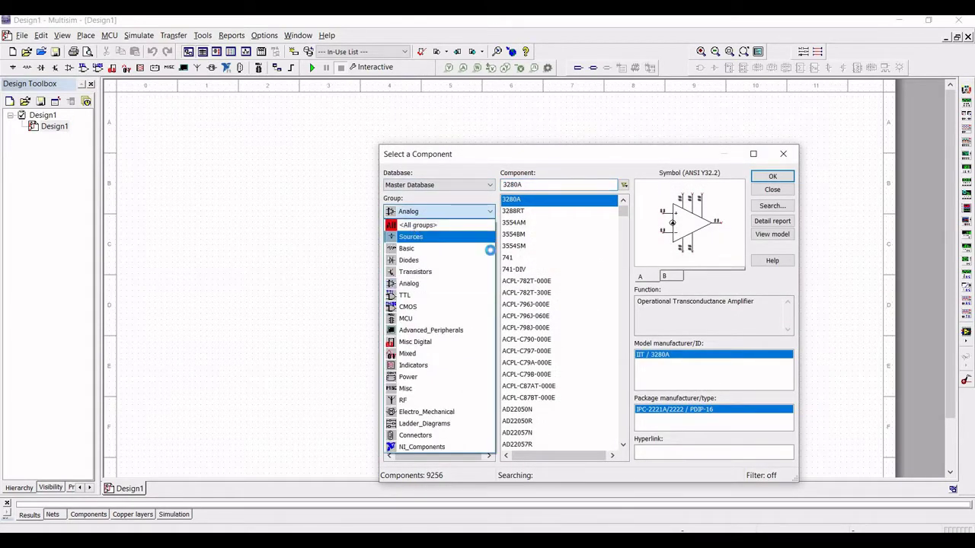
left_click(415, 227)
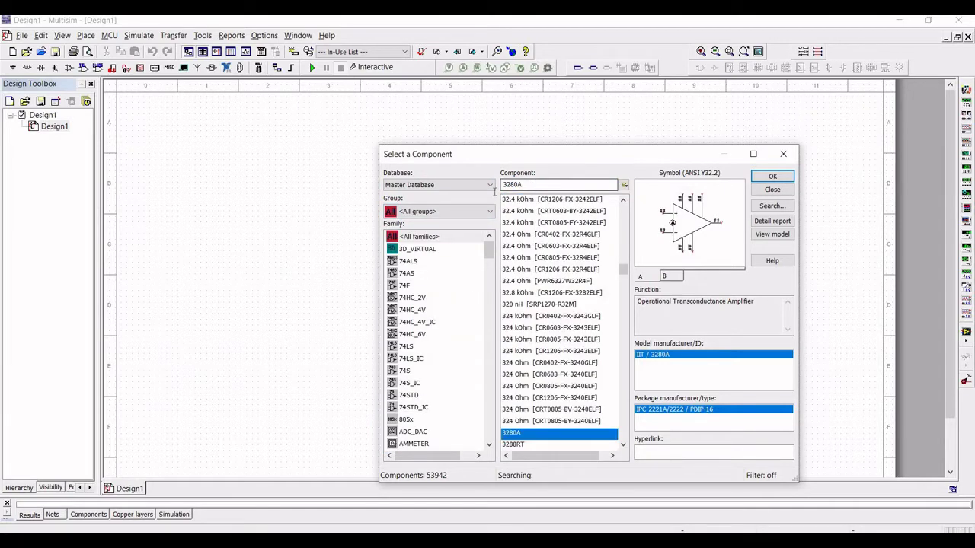
type("L")
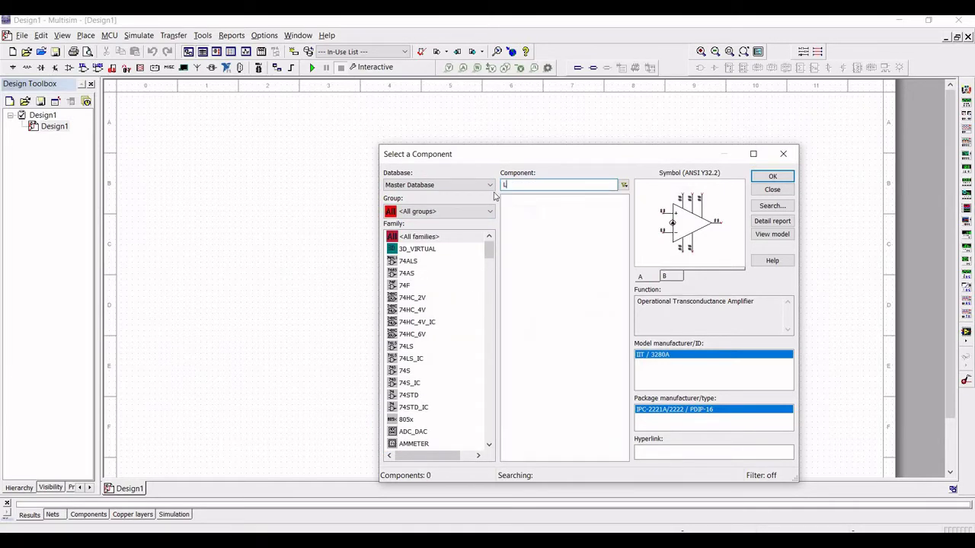
type("M741")
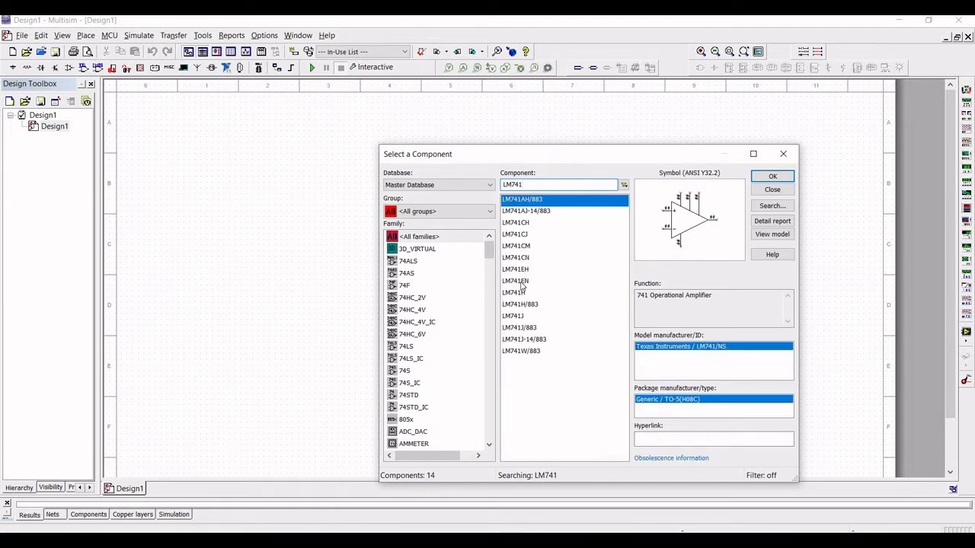
left_click(514, 293)
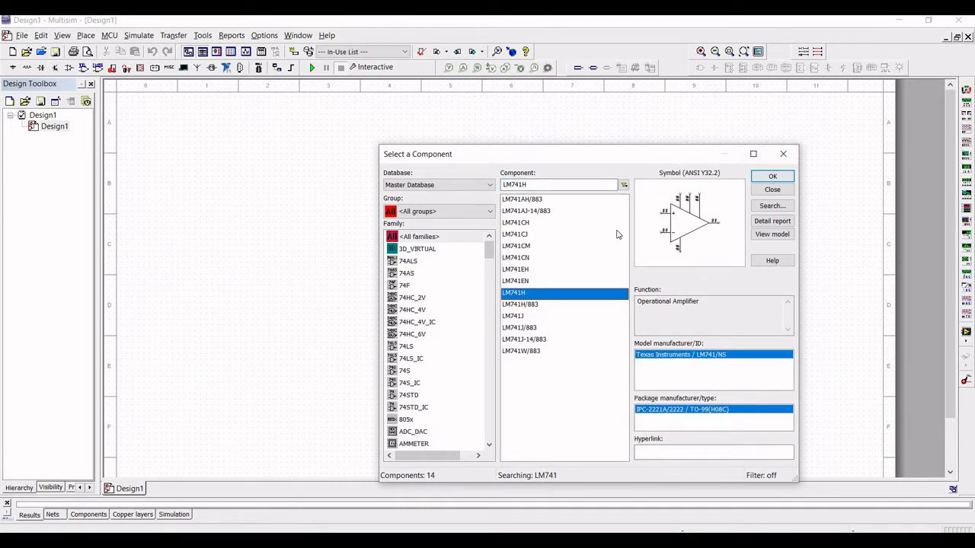
left_click(772, 175)
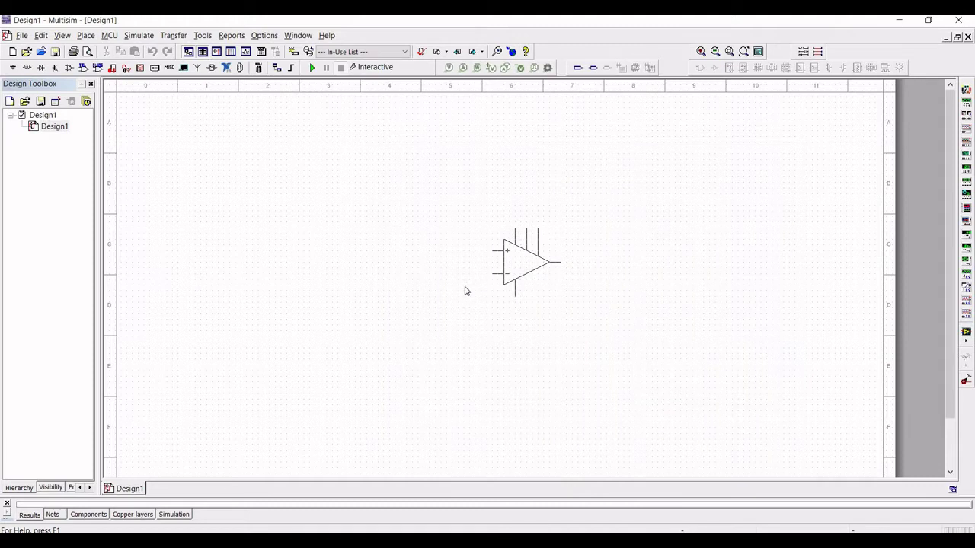
left_click(444, 299)
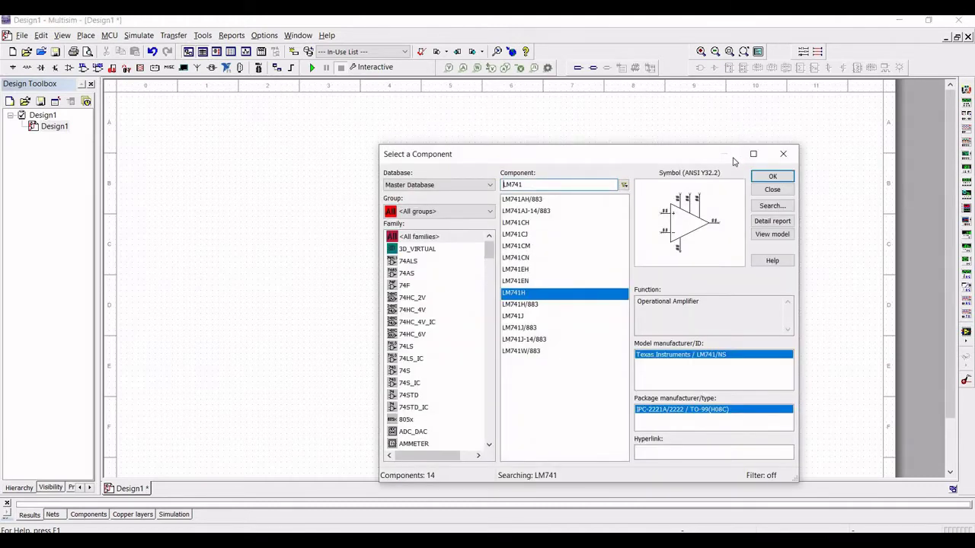
key("Escape")
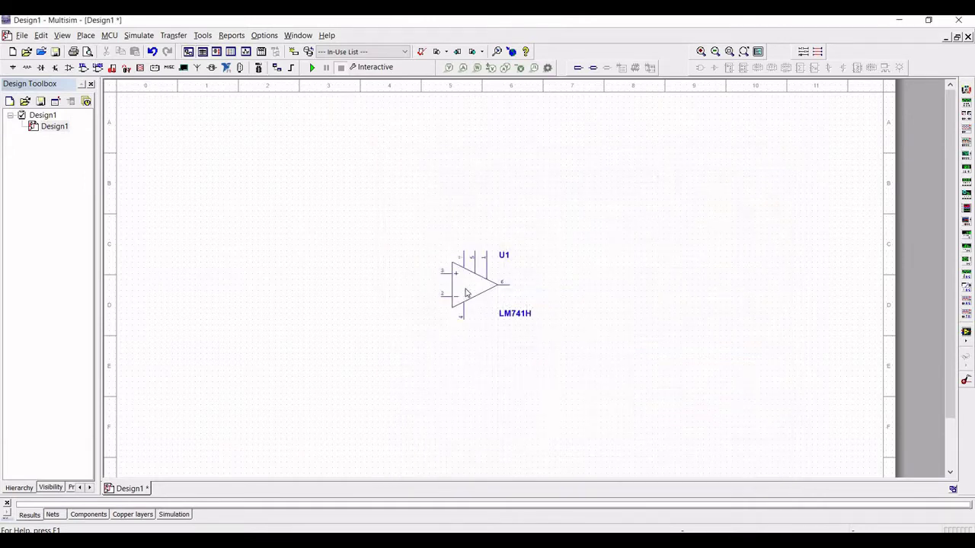
Step: Flip the LM741H op-amp vertically so its inverting input is on top
right_click(467, 293)
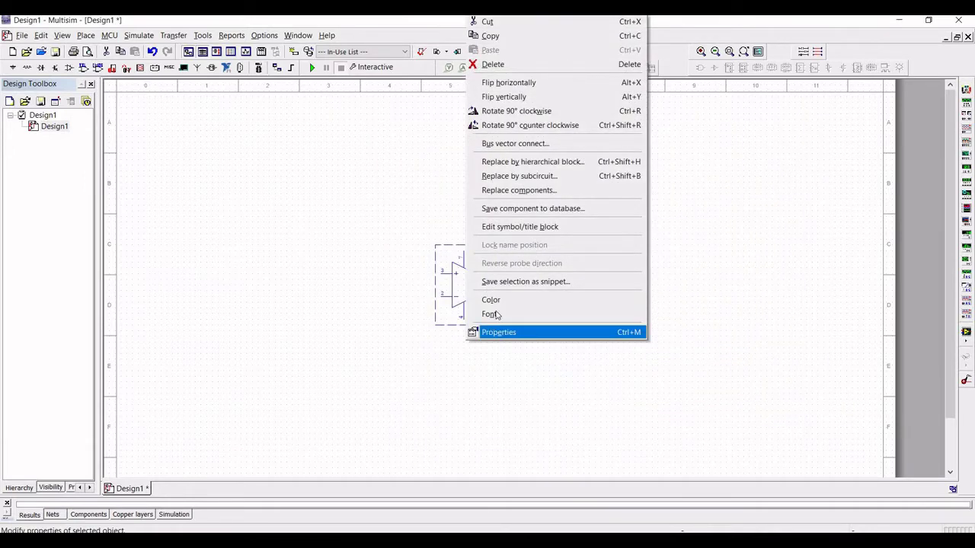
left_click(511, 97)
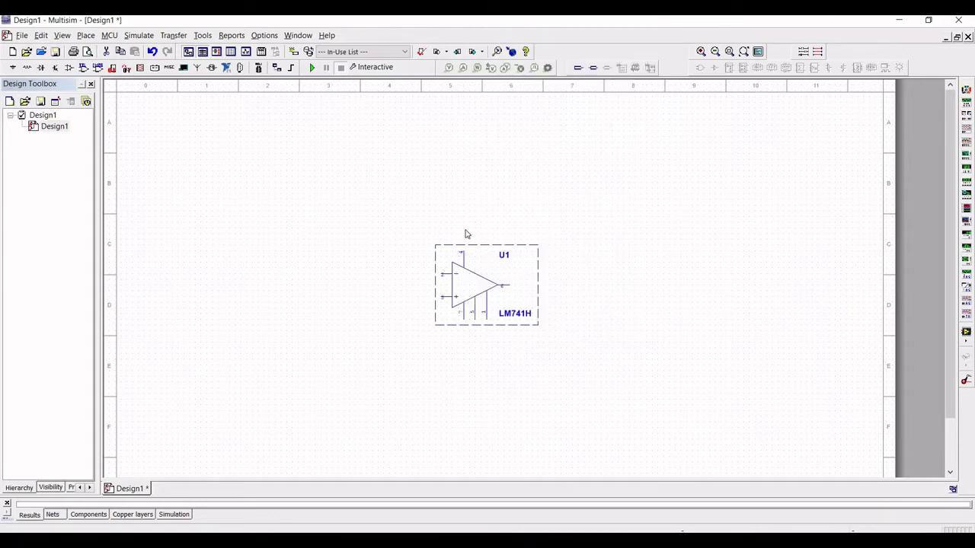
left_click(352, 268)
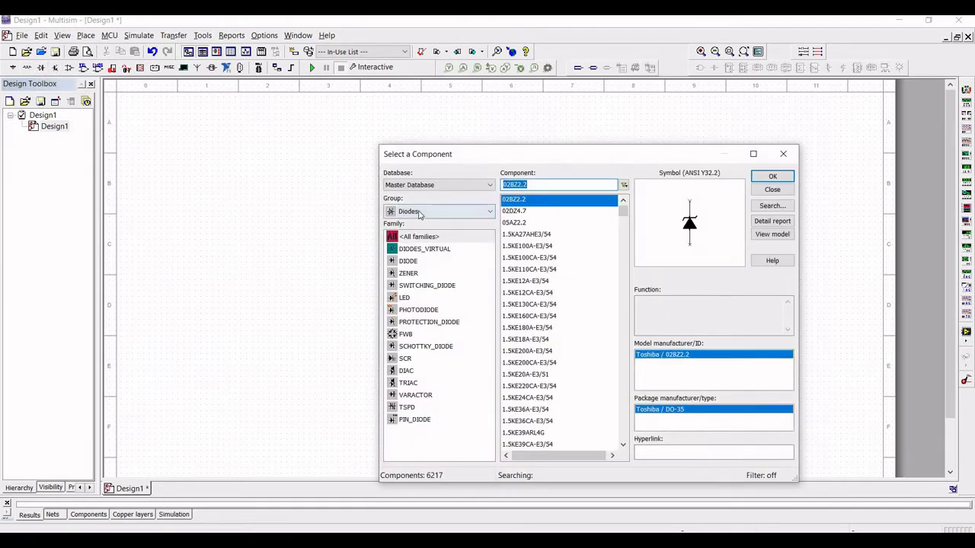
Step: Place two 1N4148 diodes right of the op-amp, the upper one rotated 90° clockwise and the lower one horizontal
left_click(418, 213)
scroll(418, 228, "up", 3)
left_click(418, 218)
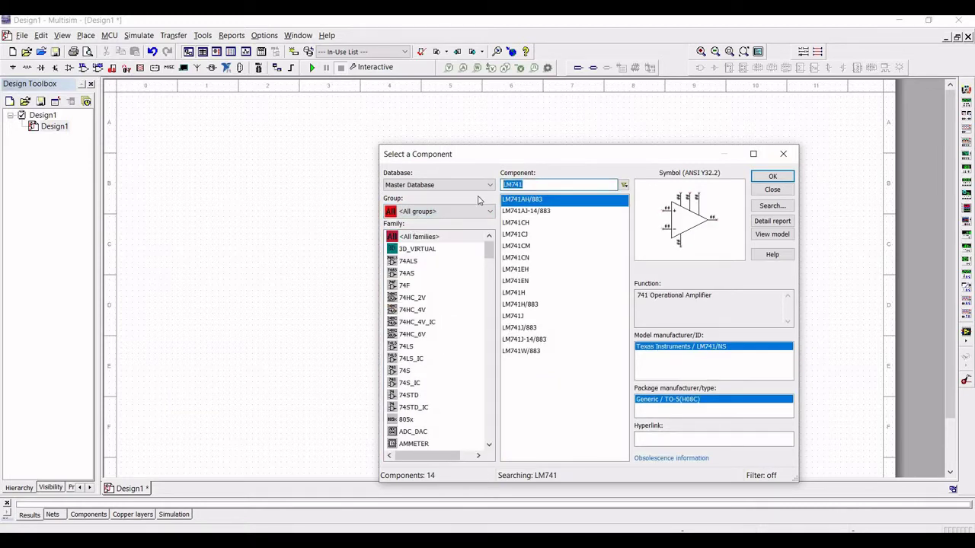
type("1N")
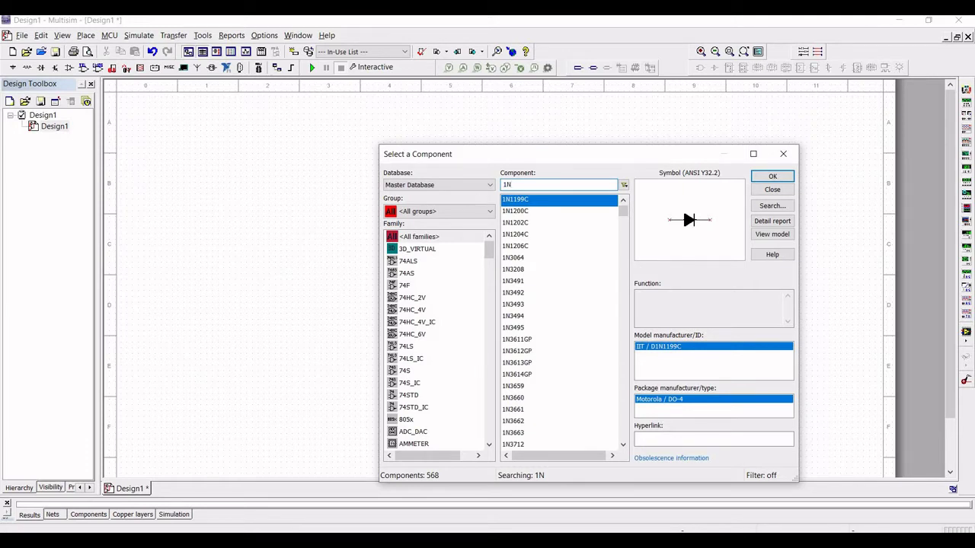
type("4148")
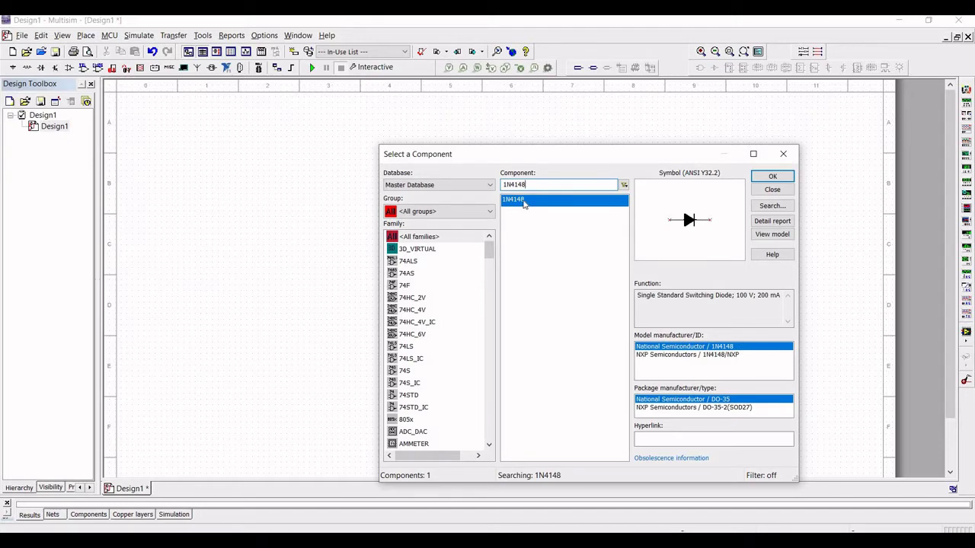
left_click(770, 177)
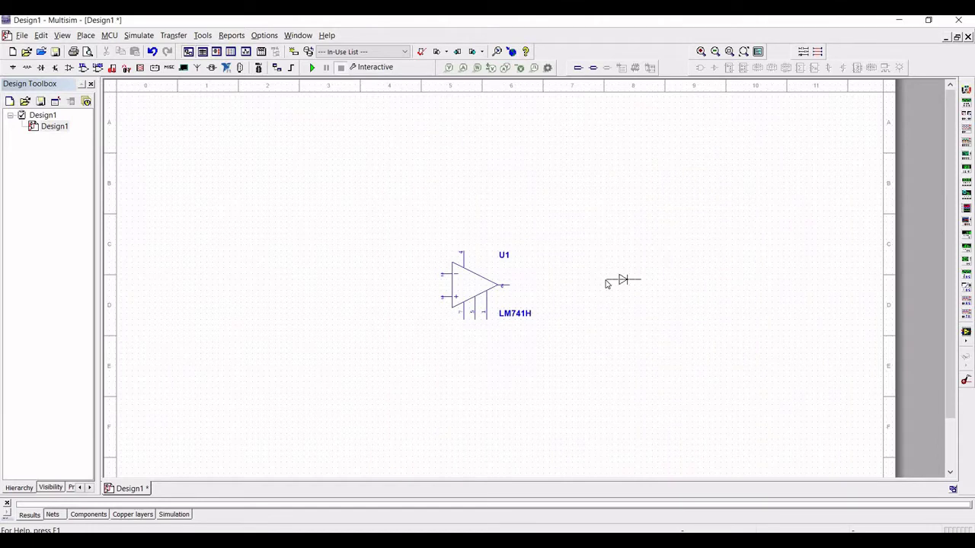
key("ctrl+r")
key("Escape")
left_click(771, 176)
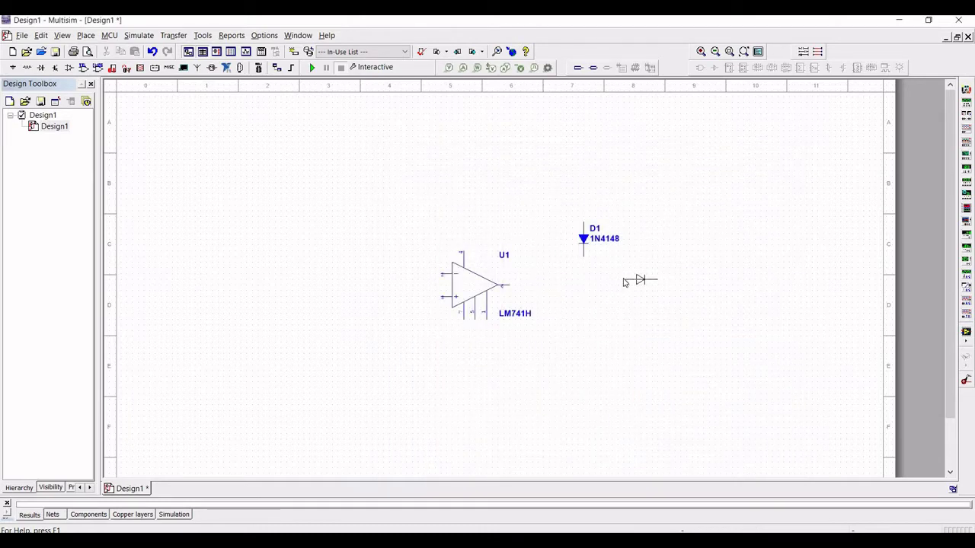
key("Escape")
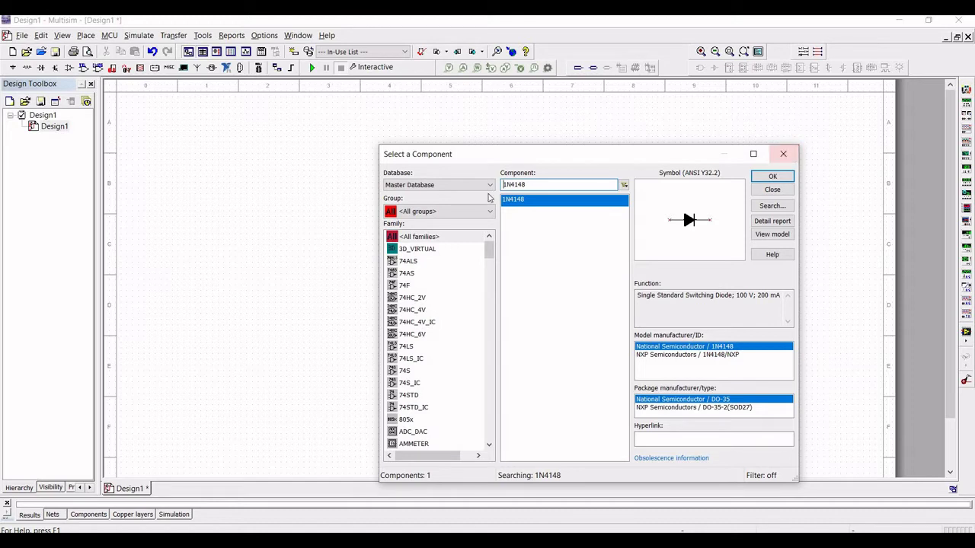
Step: Place a 3.9k resistor from the Basic group's RESISTOR family horizontally, up and to the left of the op-amp
left_click(472, 211)
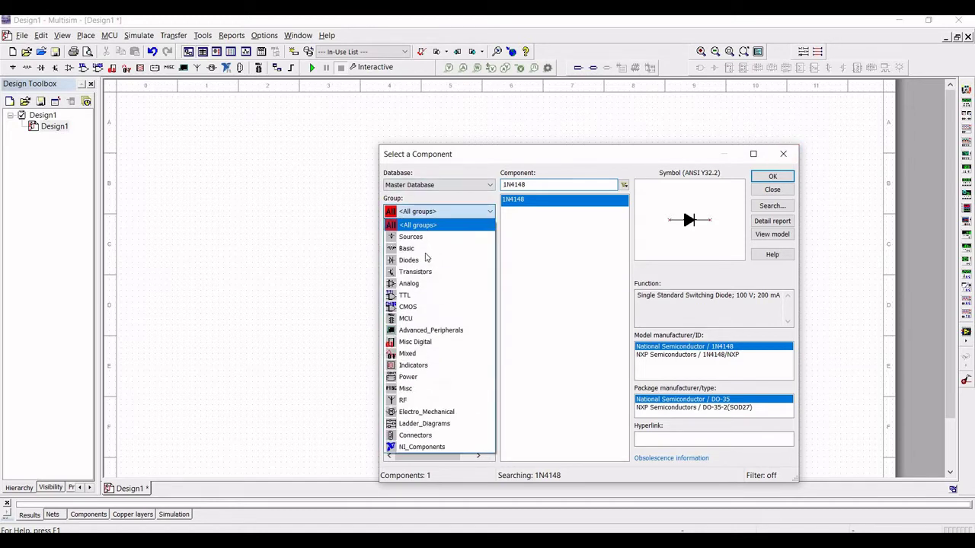
left_click(426, 248)
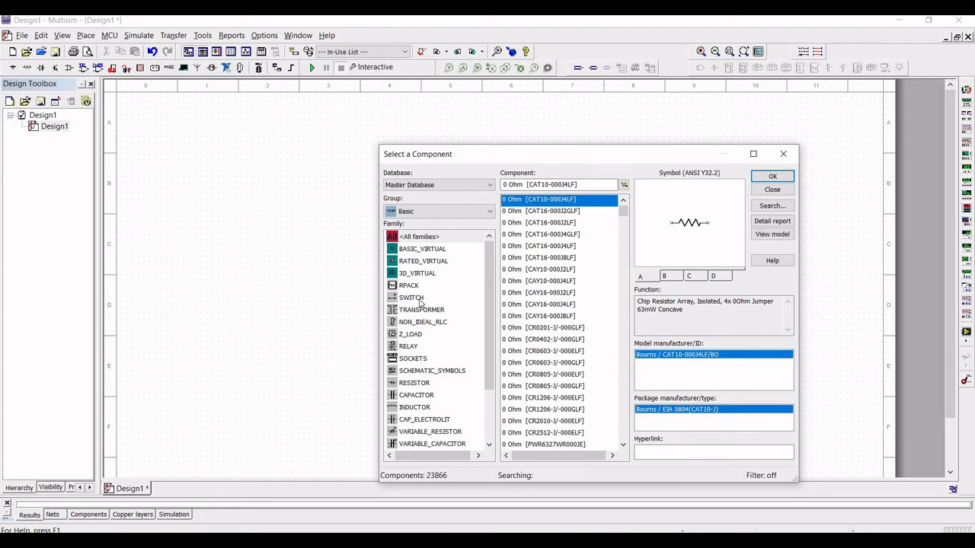
left_click(415, 383)
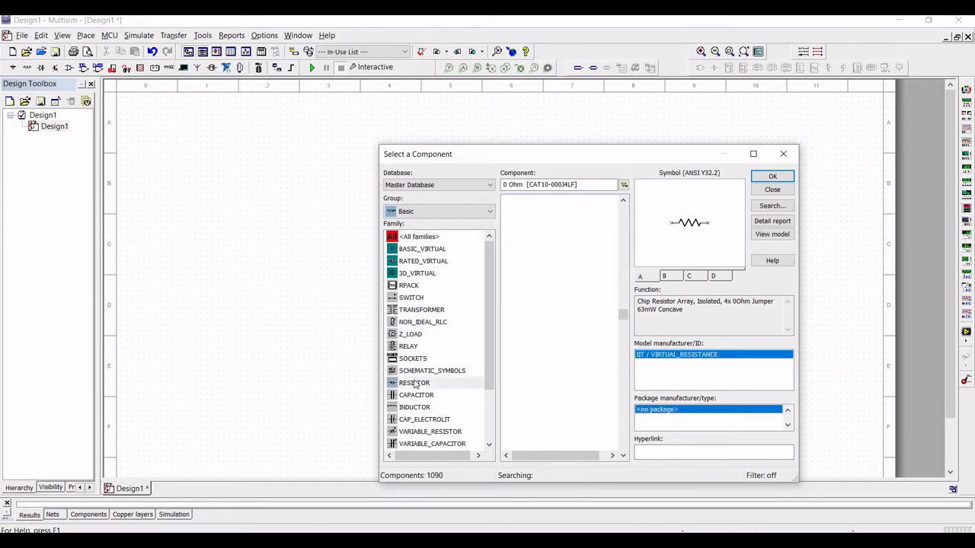
double_click(514, 186)
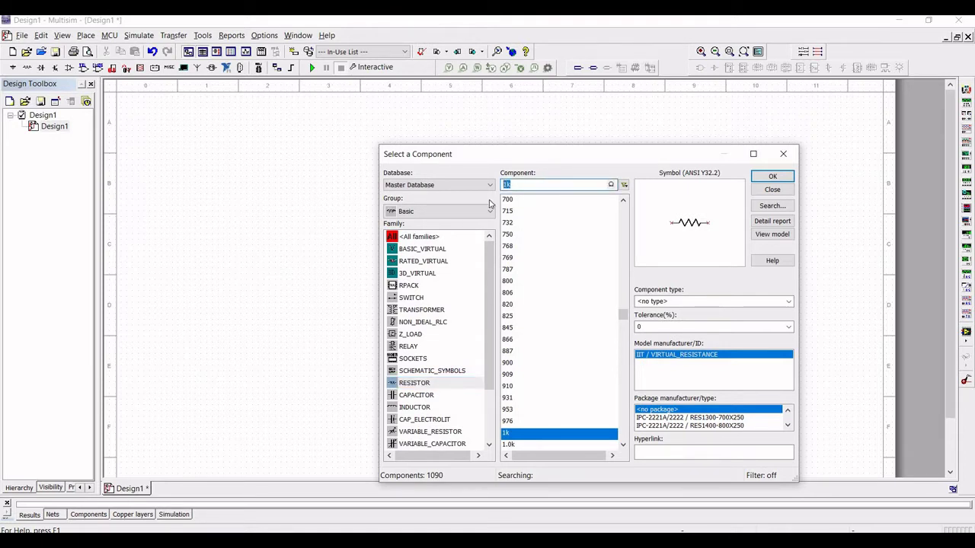
type("3.9k")
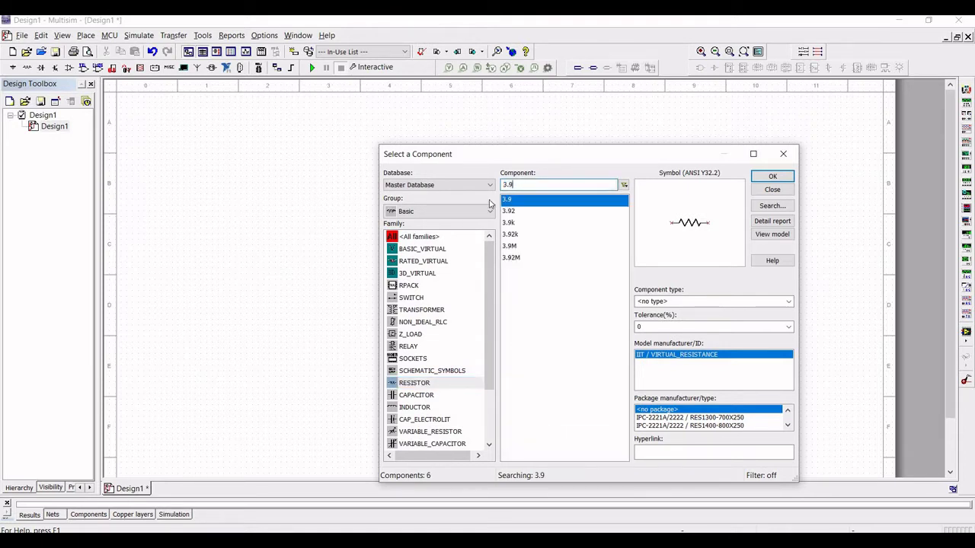
left_click(773, 176)
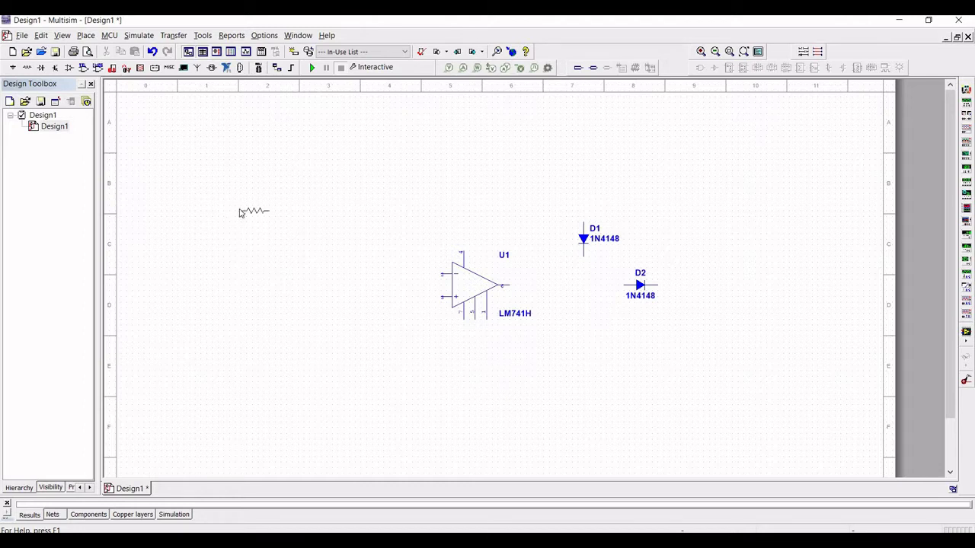
left_click(234, 216)
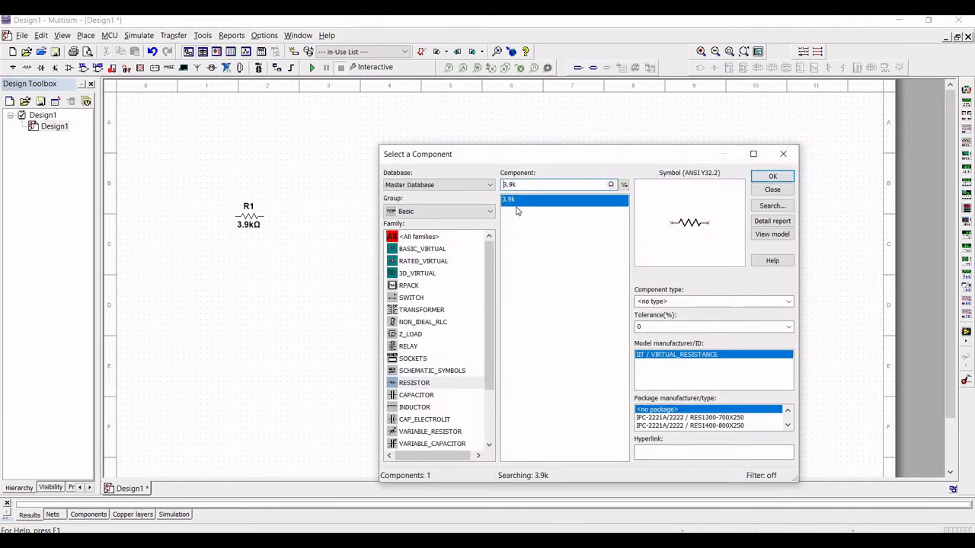
Step: Place two more horizontal 3.9k resistors, one below the first resistor and one above the op-amp
left_click(768, 178)
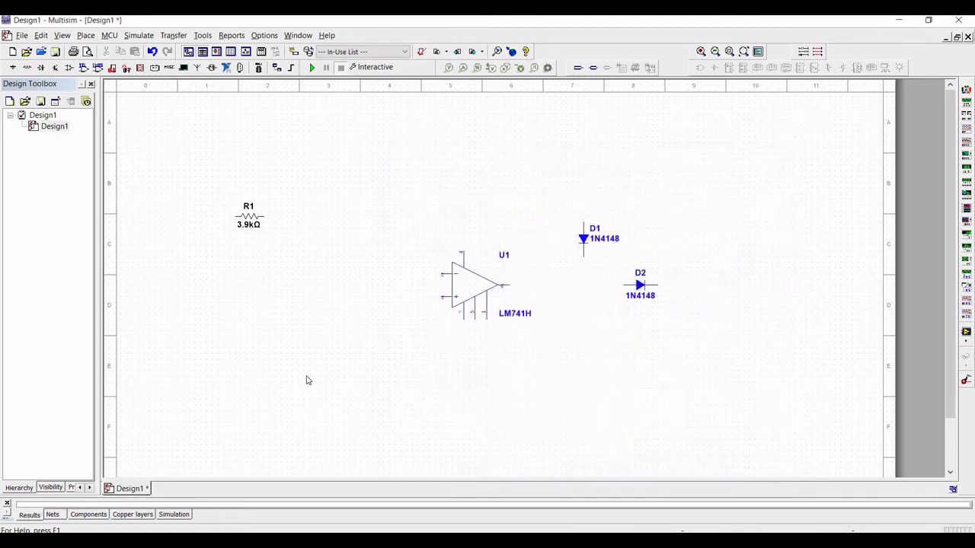
left_click(251, 308)
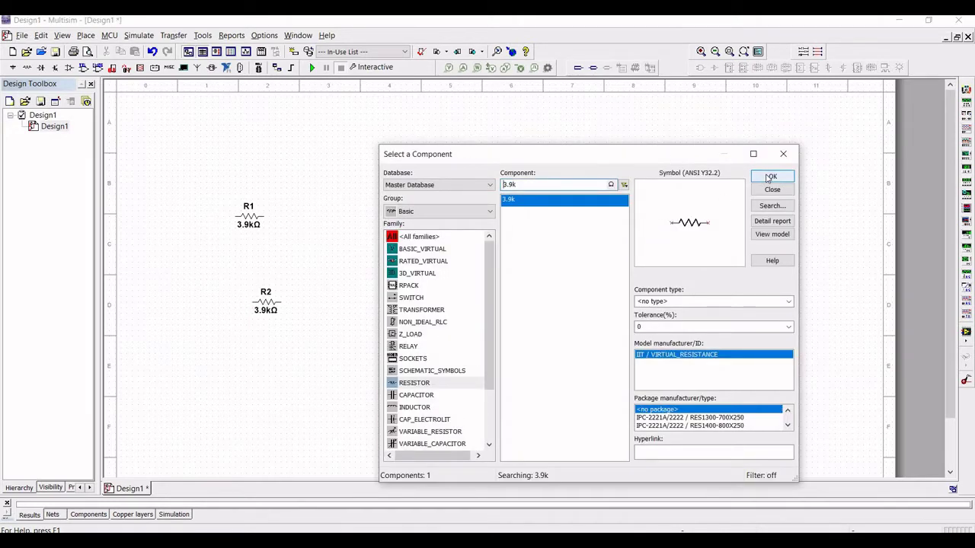
left_click(770, 177)
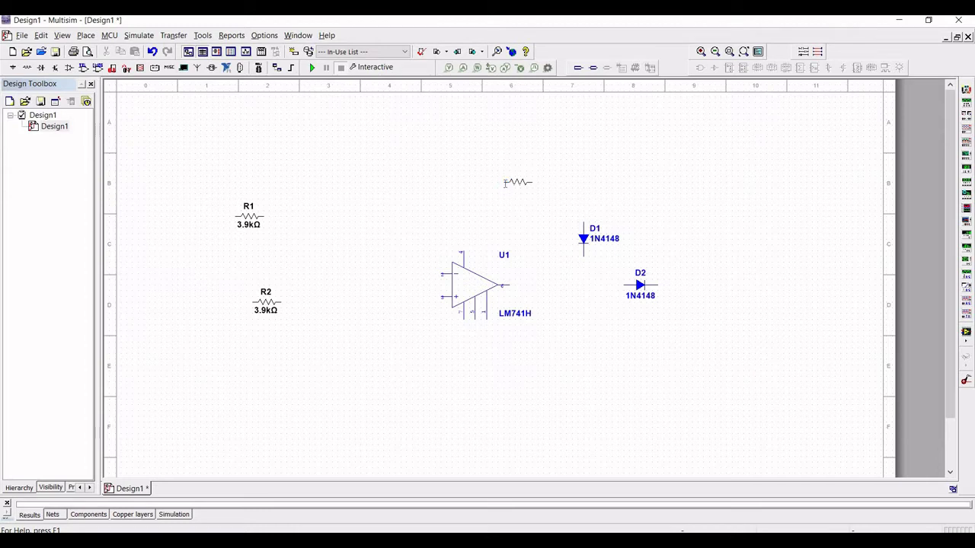
left_click(504, 184)
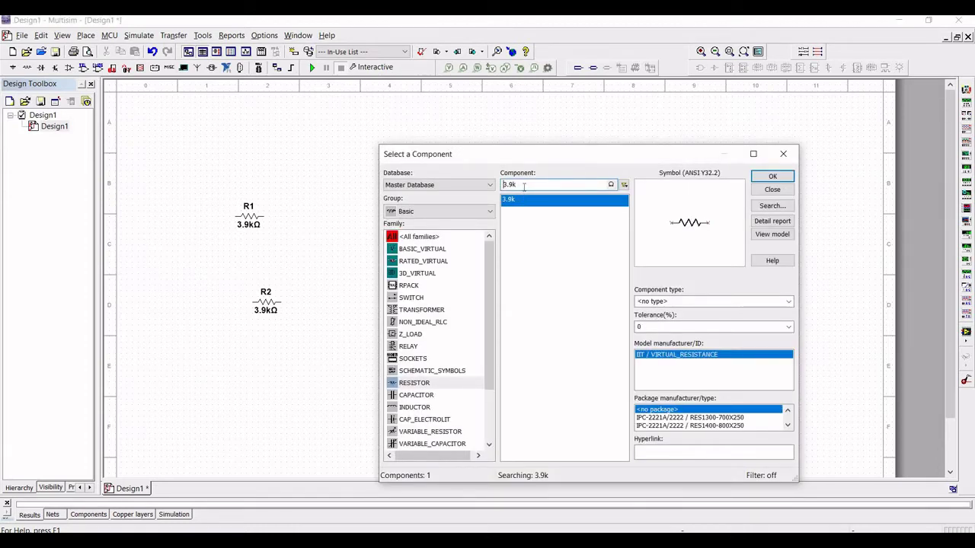
Step: Place a 1.2k resistor, rotated 90° clockwise, below and to the left of the op-amp's non-inverting input
key("ctrl+a")
type("1.2k")
left_click(772, 177)
key("ctrl+r")
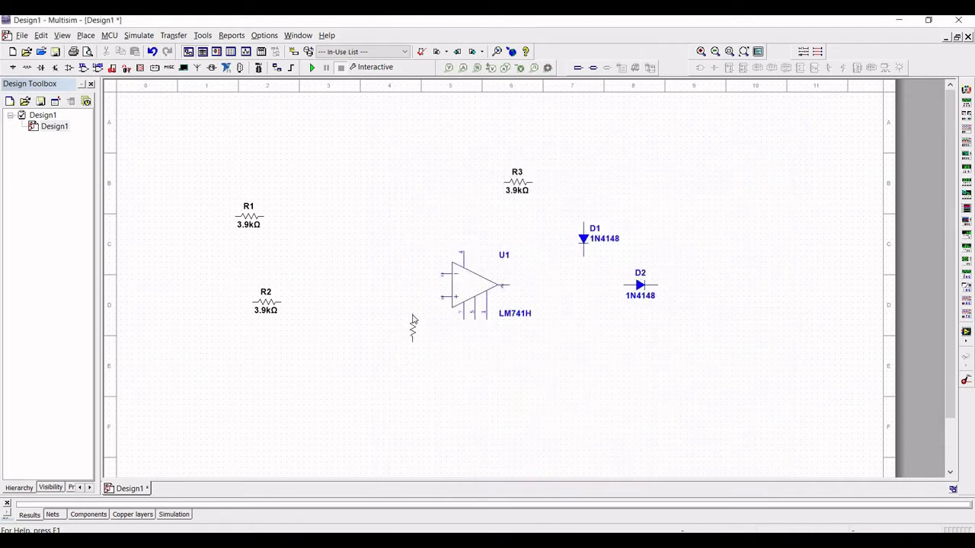
key("Escape")
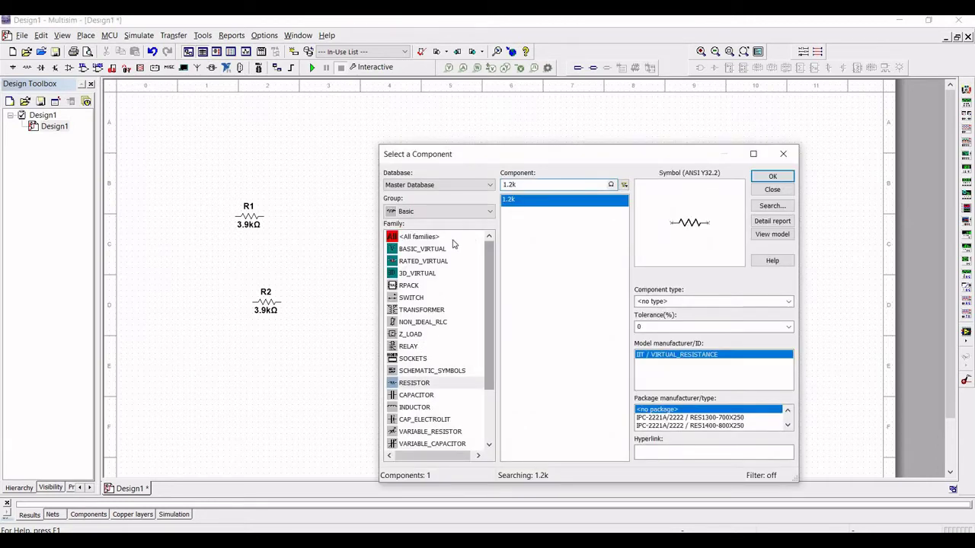
Step: Place GROUND symbols from the Sources group's POWER_SOURCES family below R4, below and left of R2, and below and left of R1
left_click(427, 212)
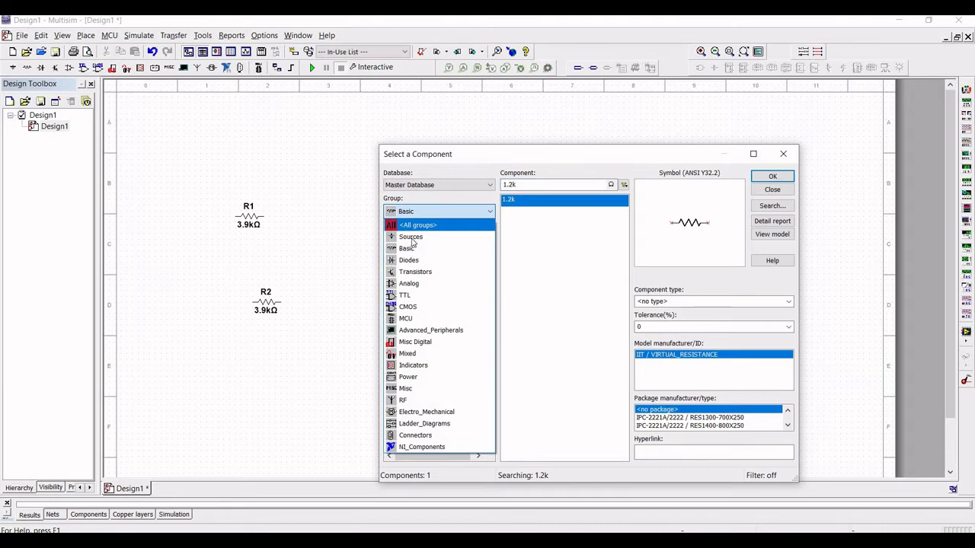
key("Return")
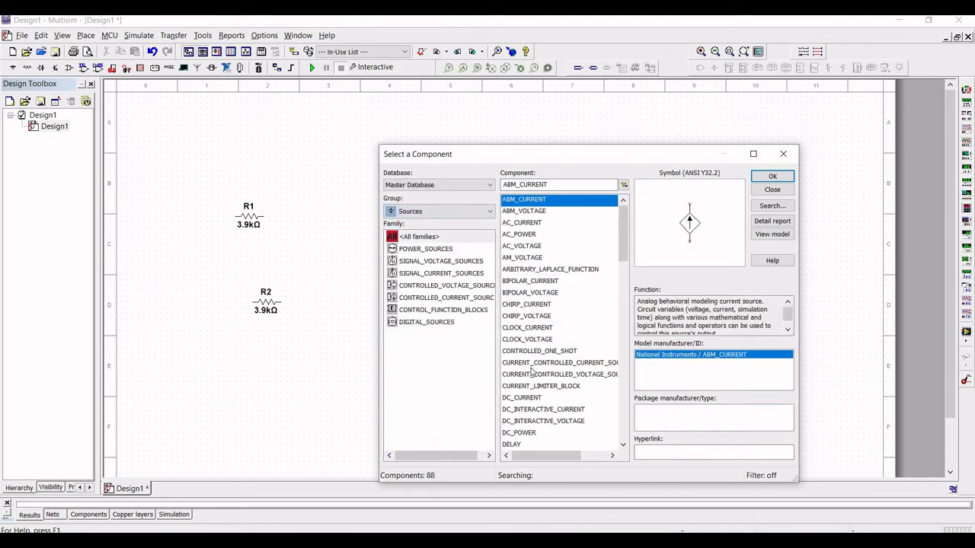
scroll(536, 292, "down", 5)
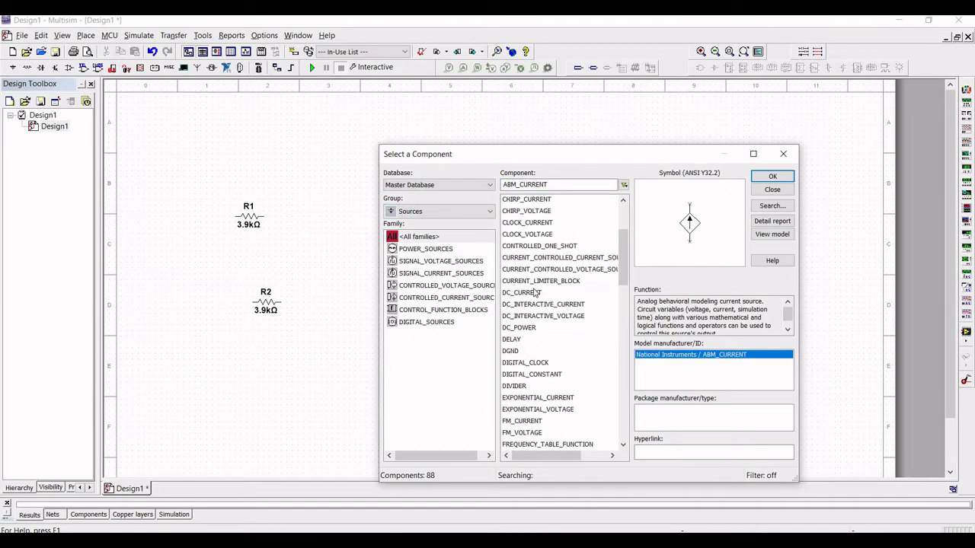
scroll(533, 289, "up", 4)
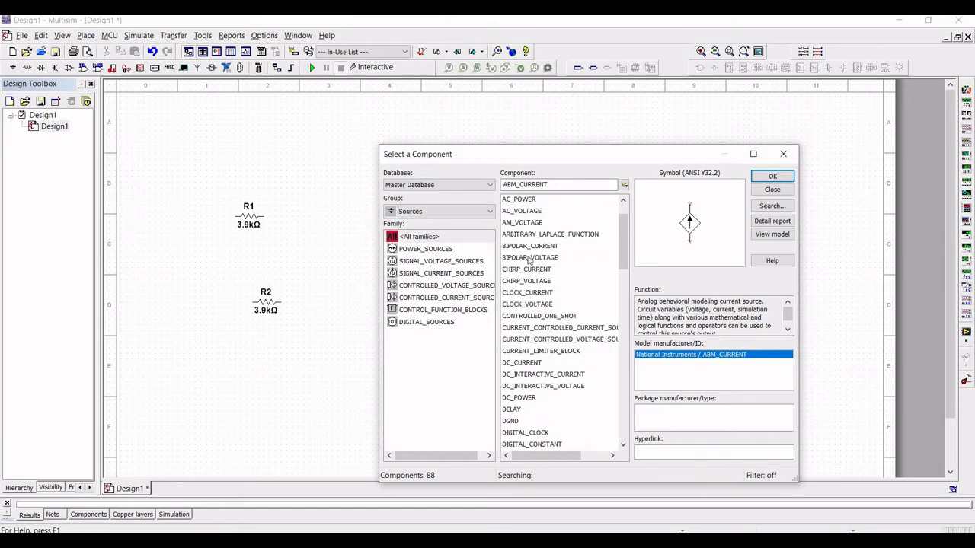
left_click(445, 249)
left_click(526, 234)
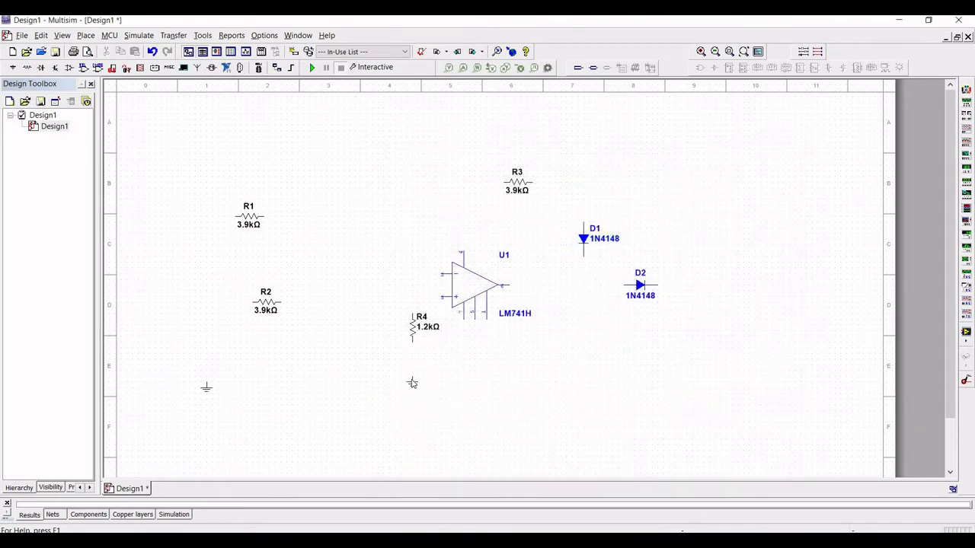
left_click(411, 383)
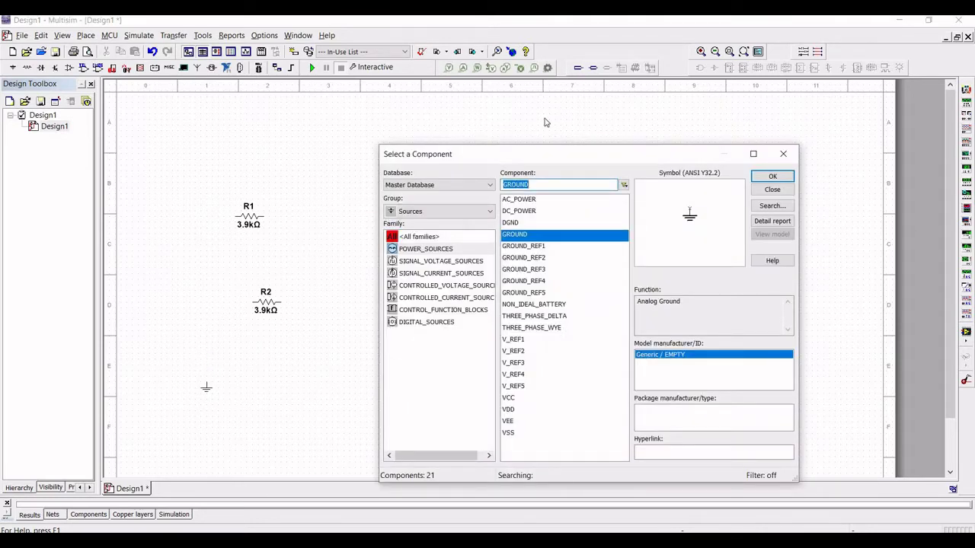
left_click(781, 180)
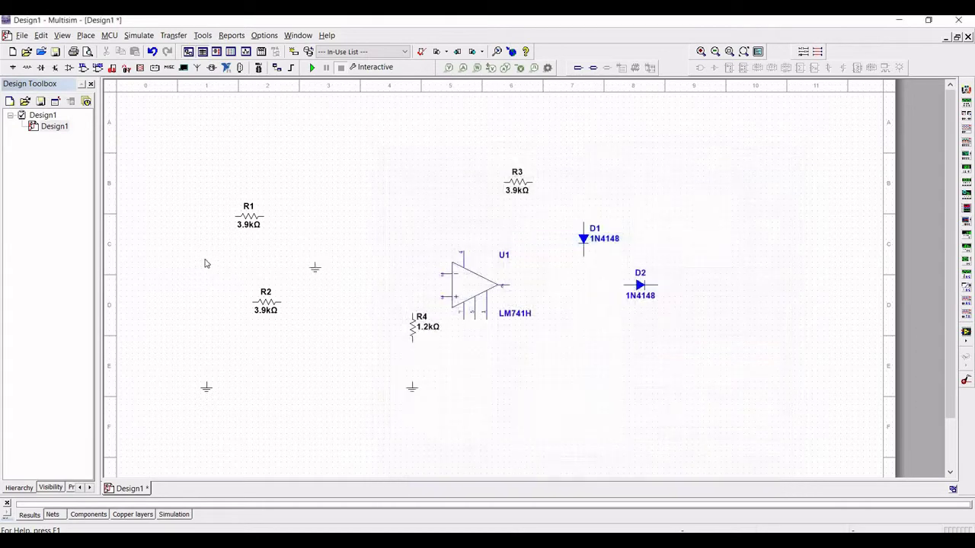
left_click(213, 261)
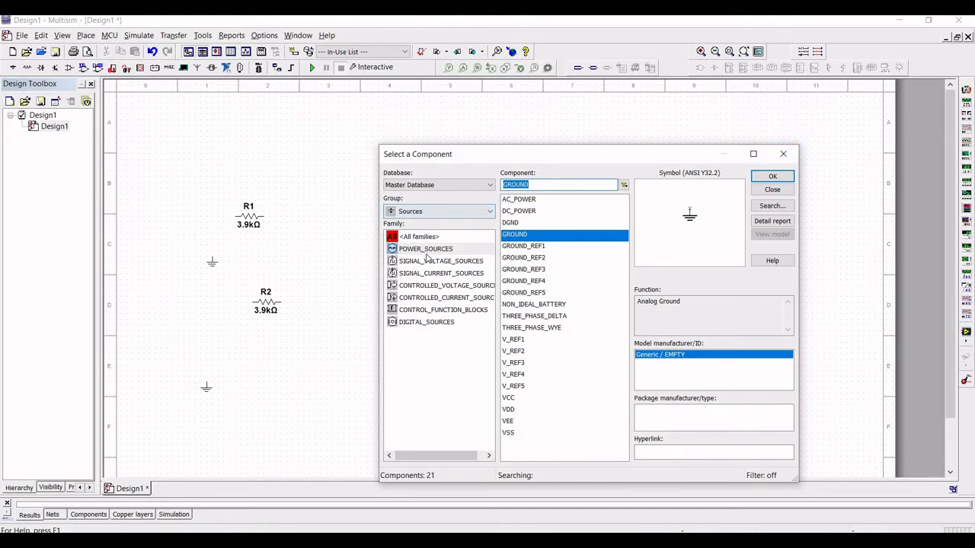
Step: Place an AC_VOLTAGE source from the SIGNAL_VOLTAGE_SOURCES family directly above the ground below and left of R2
left_click(448, 261)
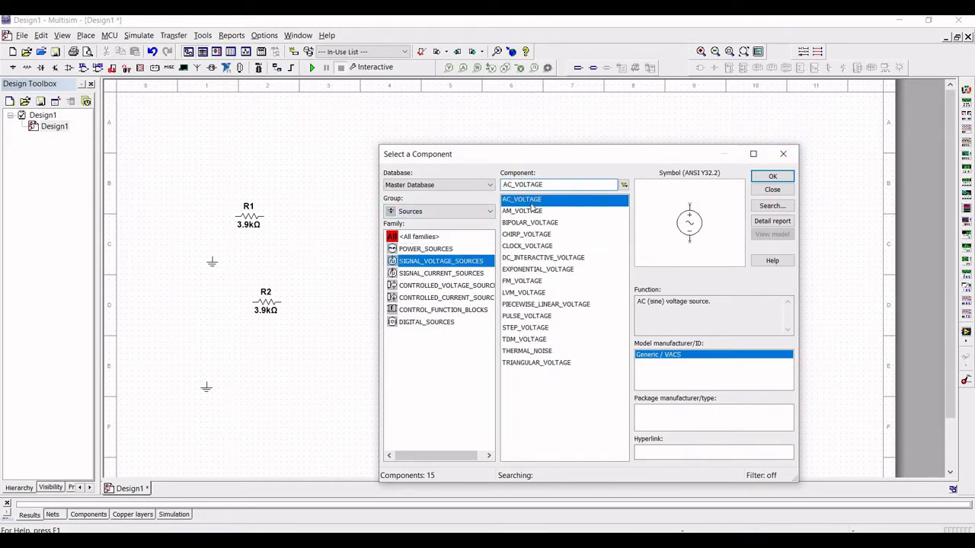
left_click(773, 177)
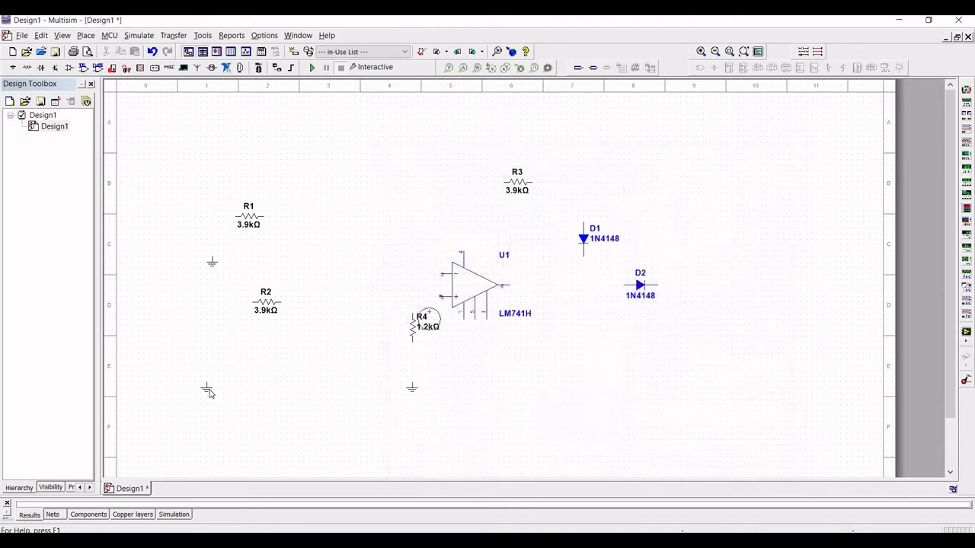
left_click(207, 354)
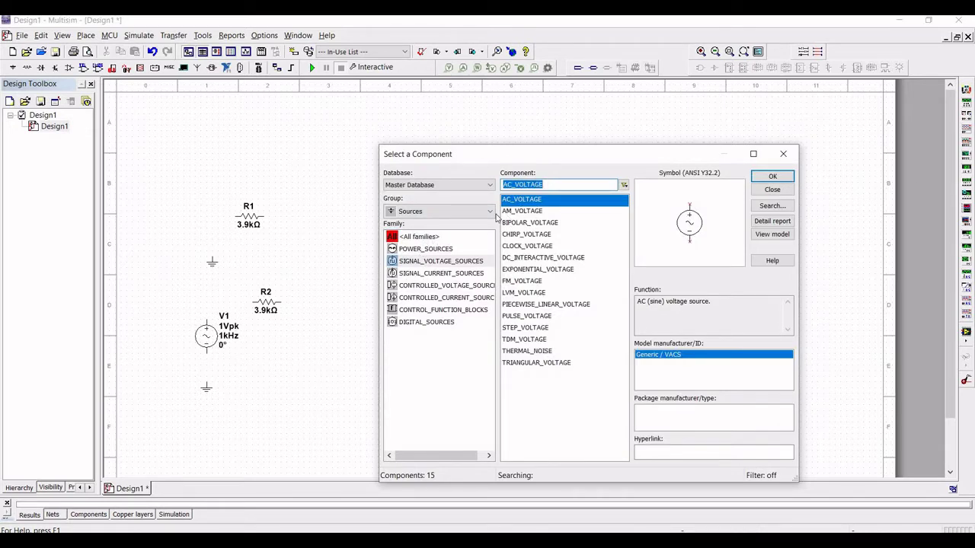
Step: Place a DC_POWER source from the POWER_SOURCES family directly above the ground below and left of R1
left_click(421, 250)
left_click(519, 211)
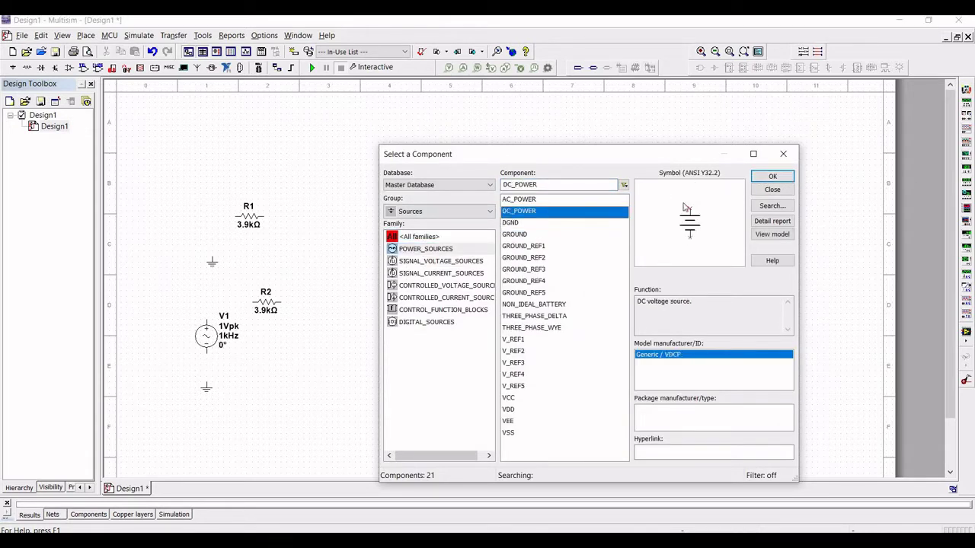
left_click(769, 177)
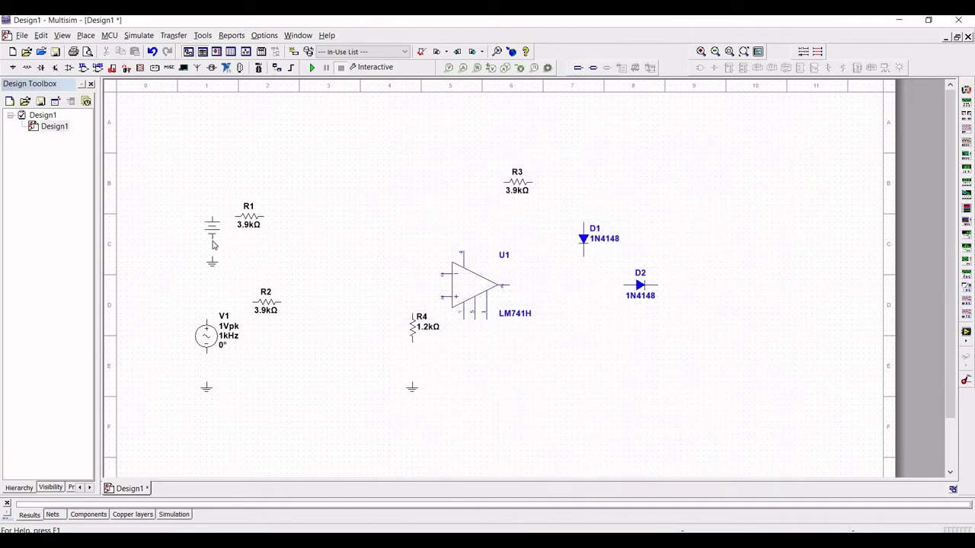
left_click(213, 246)
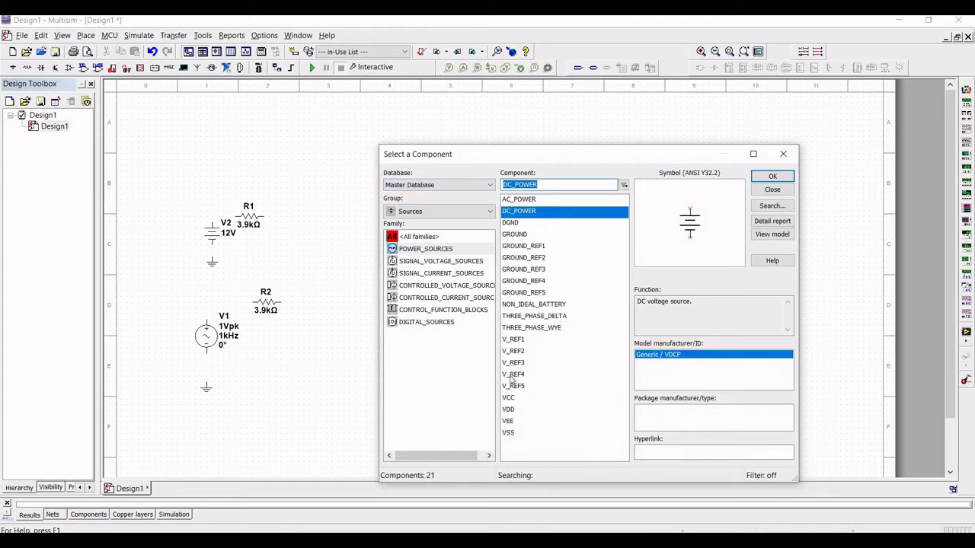
Step: Place a VDD supply, flipped vertically, below the op-amp and a VSS supply above it
left_click(509, 410)
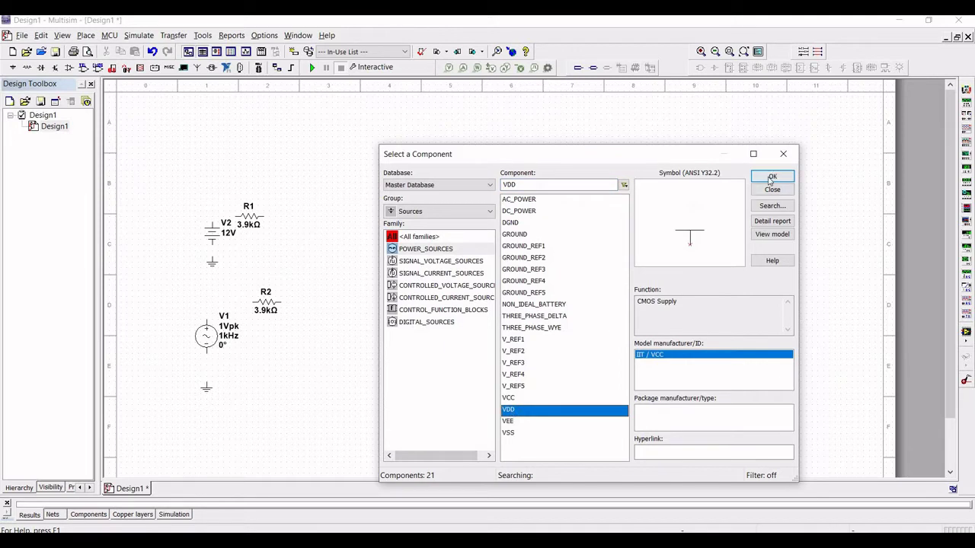
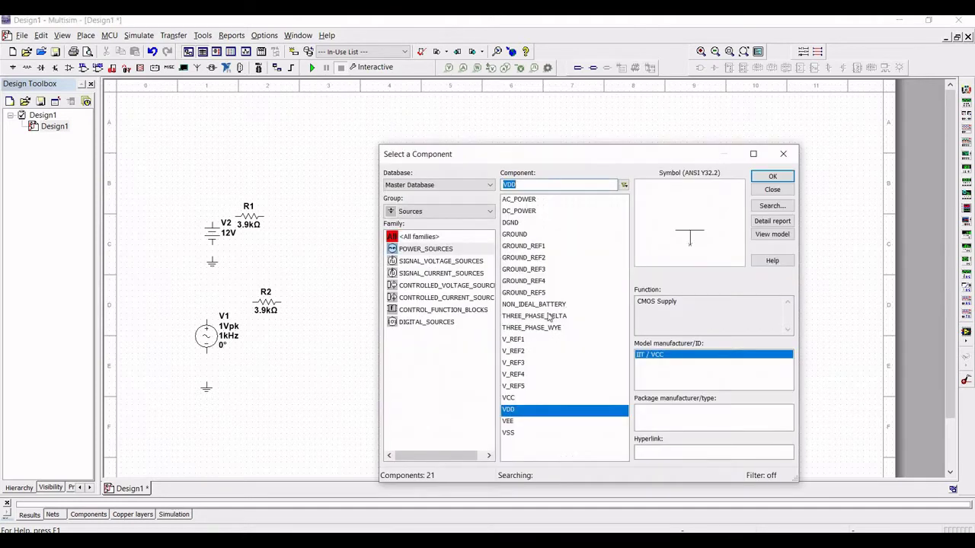
key("Down")
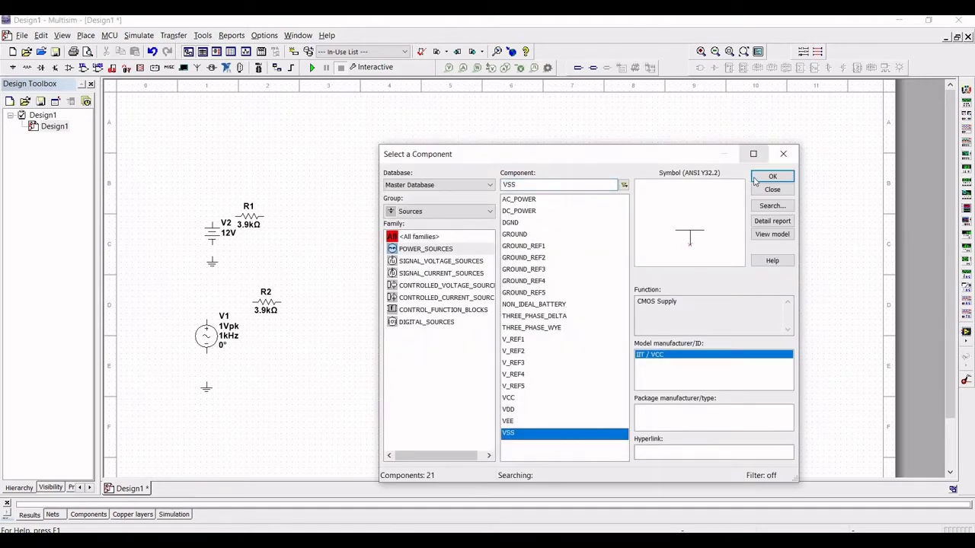
left_click(771, 177)
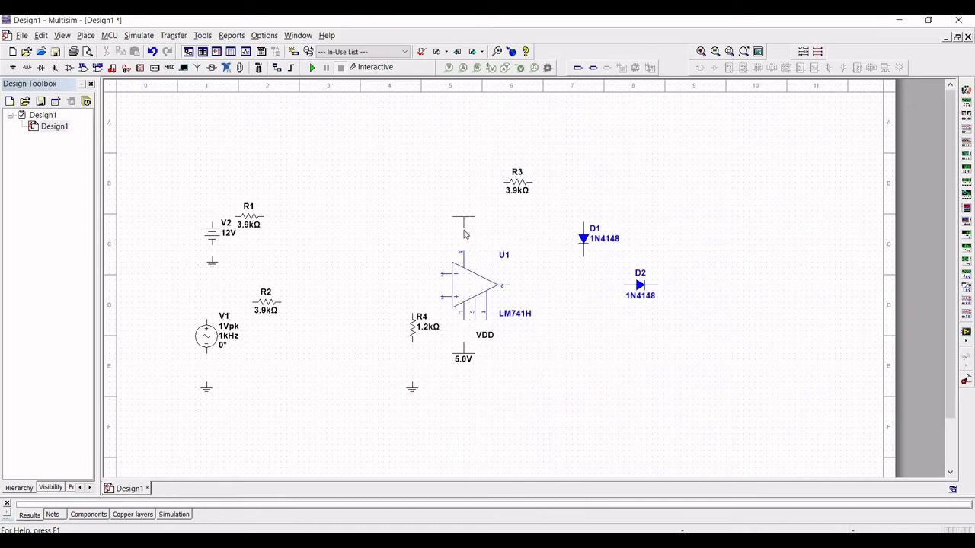
key("Escape")
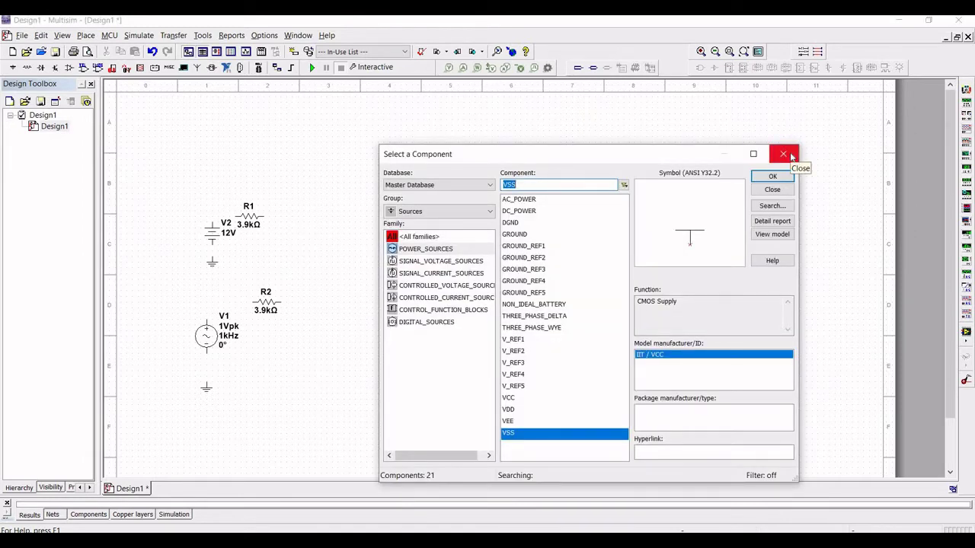
left_click(790, 157)
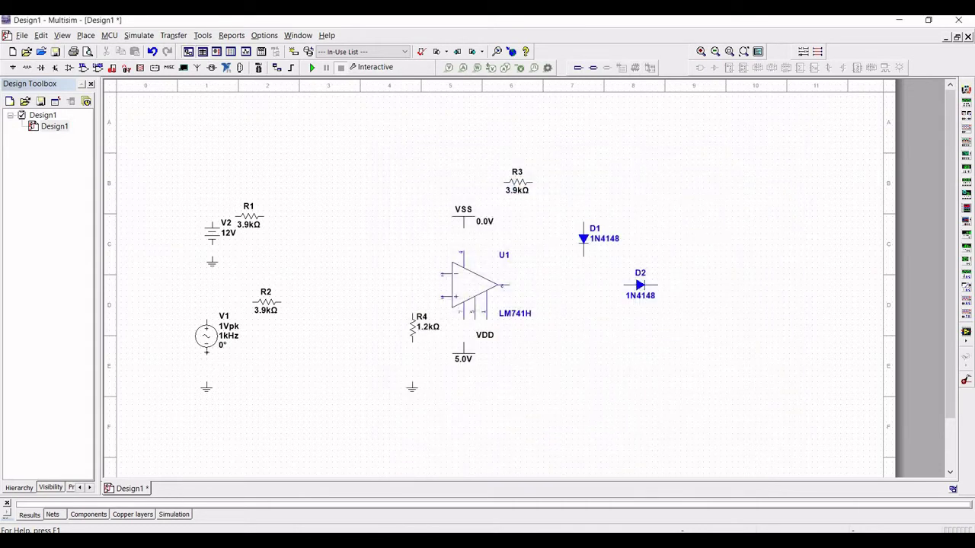
Step: Wire the AC source V1's lower terminal to its ground and its upper terminal to R2's near end
left_click(207, 383)
left_click(206, 321)
left_click(254, 303)
Step: Wire R4 between its ground and the op-amp's non-inverting input, and connect R2's free end to the inverting input
left_click(407, 361)
left_click(412, 381)
left_click(412, 313)
left_click(440, 298)
left_click(281, 302)
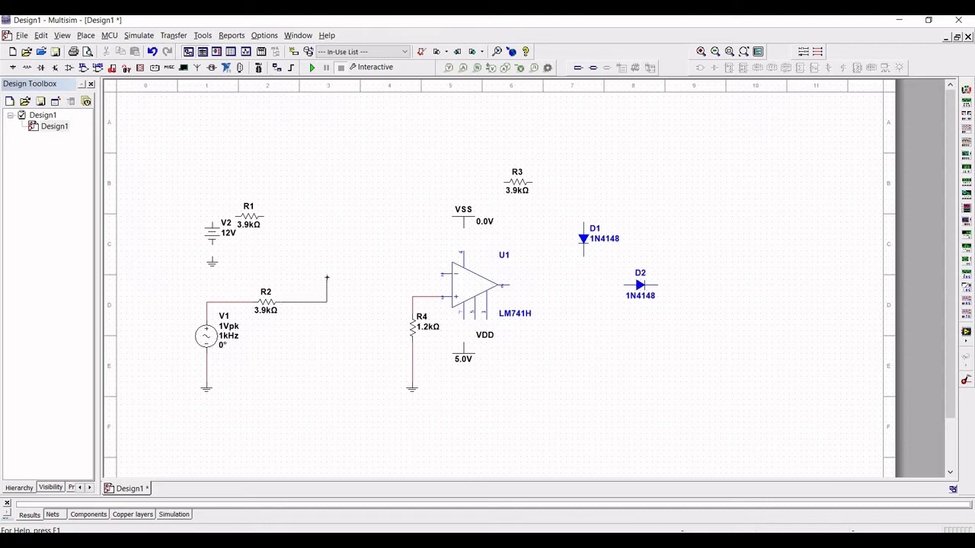
left_click(439, 275)
Step: Move R3 higher above the op-amp and wire up V2, the VSS and VDD supplies, and both diodes at the op-amp output
left_click(523, 183)
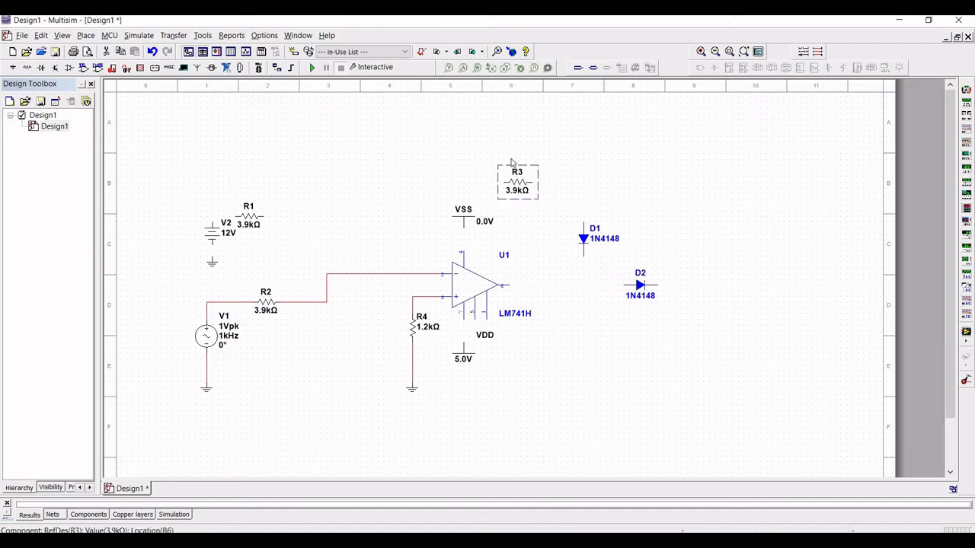
left_click_drag(512, 161, 503, 137)
left_click(341, 204)
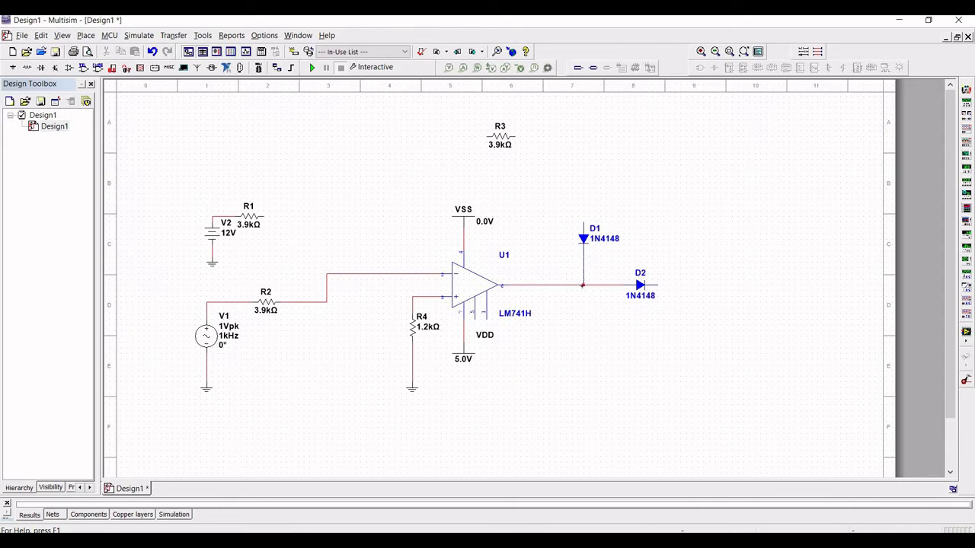
Step: Wire R3 as the feedback path between D2's free end and the wire at the op-amp's inverting input
key("ctrl+z")
left_click(512, 136)
left_click(488, 136)
left_click(401, 272)
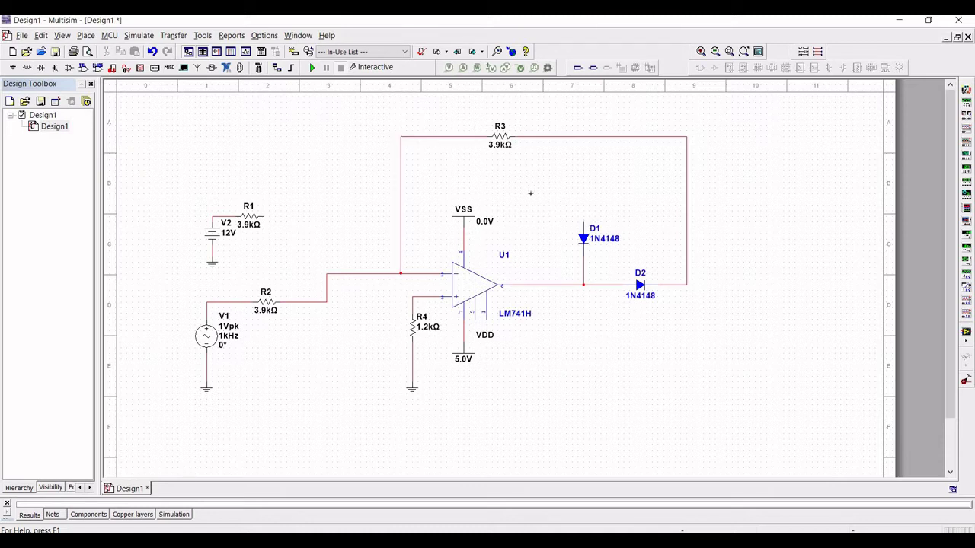
Step: Connect D1's upper end and R1's free end to the feedback wire between R3 and the inverting input
left_click(402, 187)
left_click(264, 216)
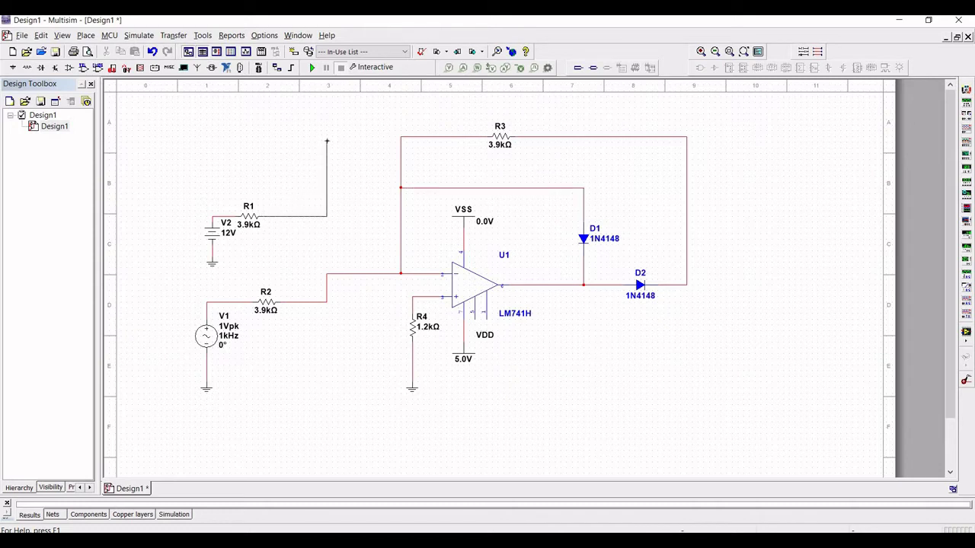
left_click(399, 136)
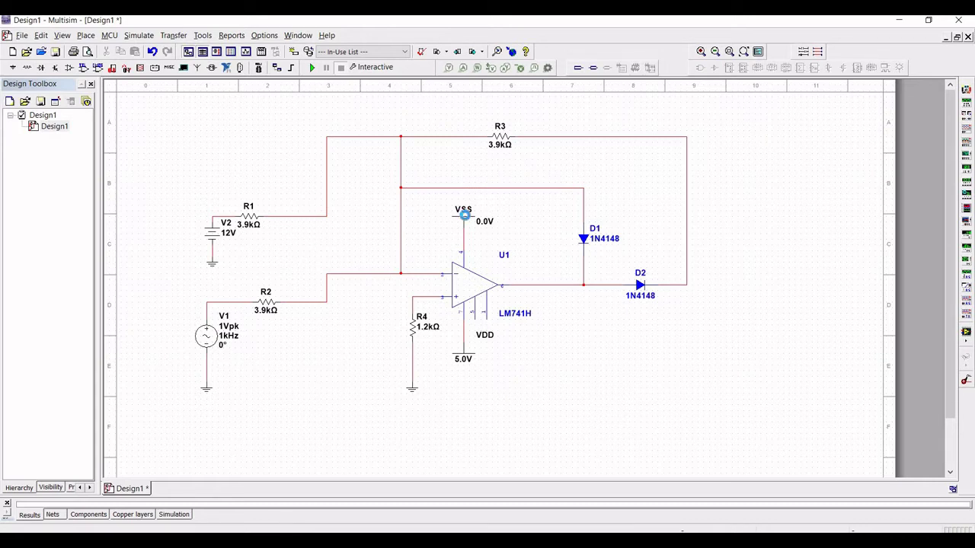
Step: Set the VSS supply voltage to -15 V and the VDD supply voltage to 15 V
double_click(465, 216)
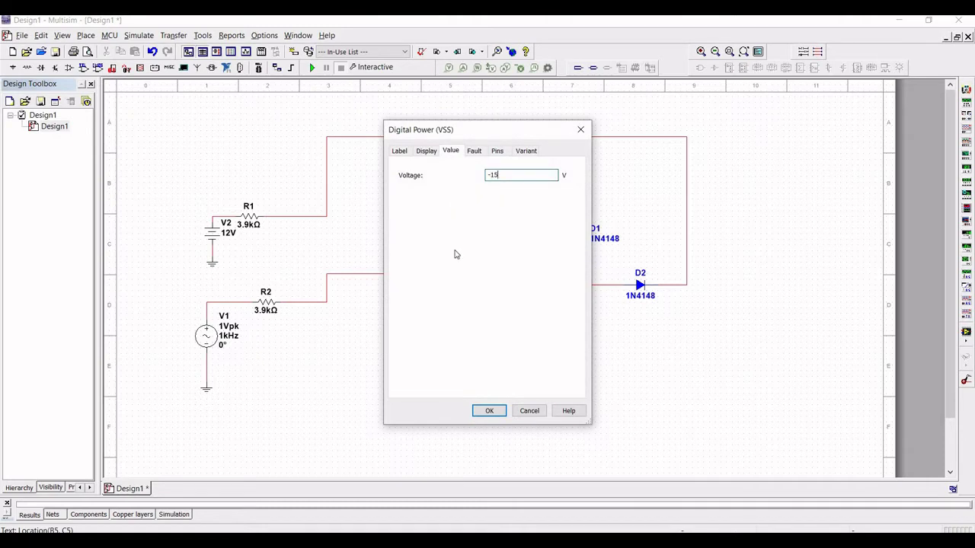
type("-15")
left_click(479, 410)
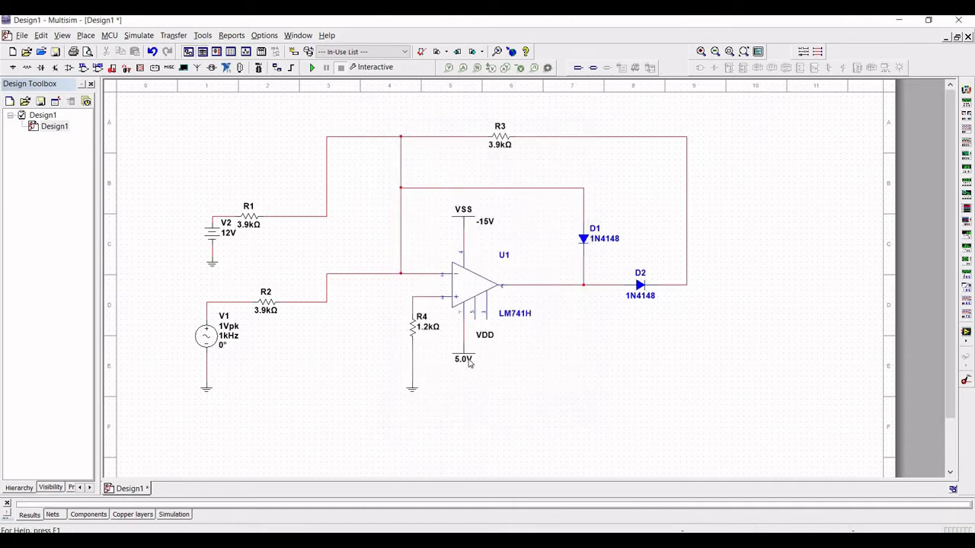
double_click(466, 359)
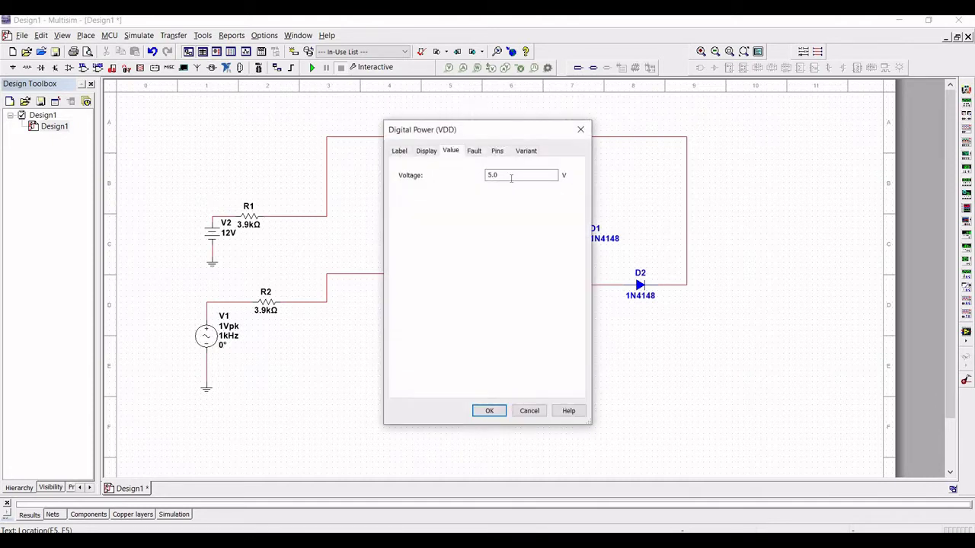
double_click(479, 181)
type("15")
left_click(487, 411)
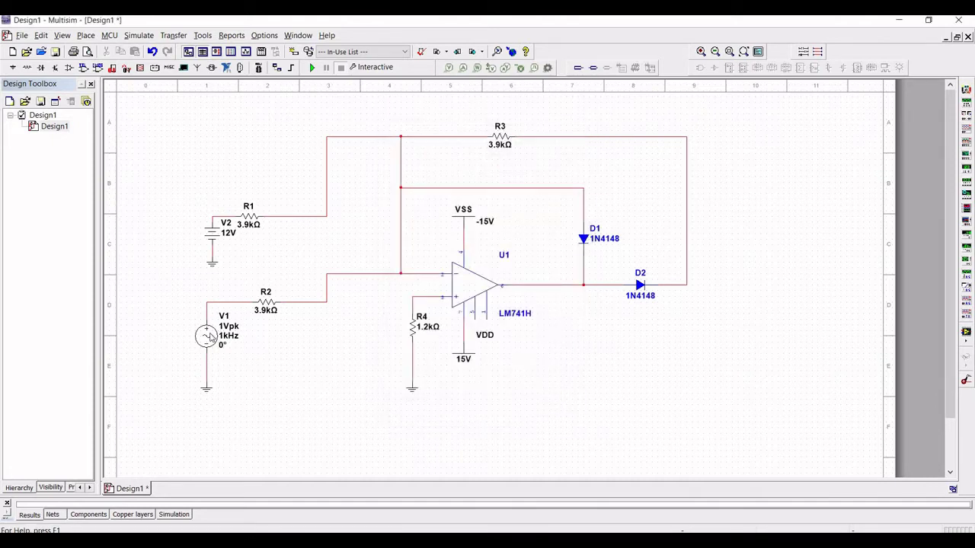
Step: Set the AC source V1's peak voltage to 3 V and the DC source V2's voltage to 2 V
double_click(229, 340)
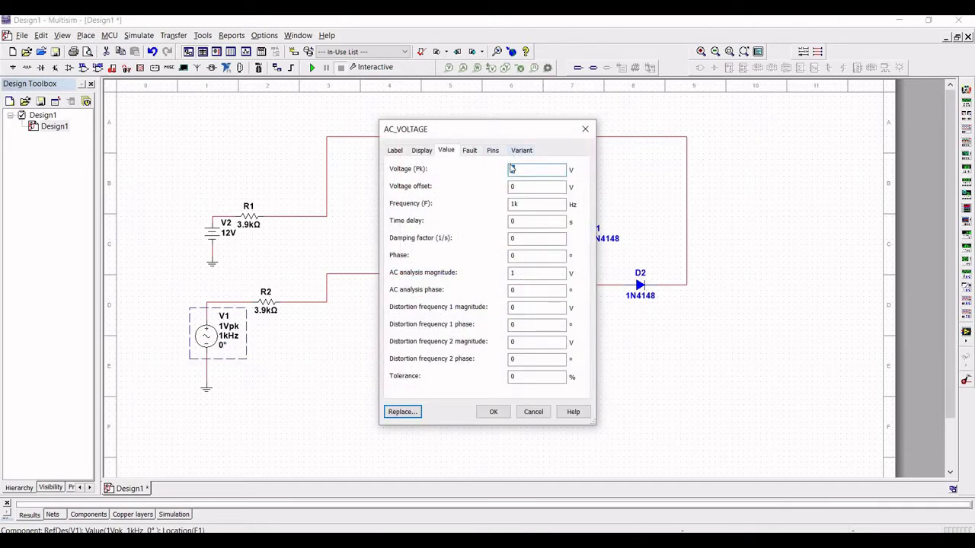
type("3")
left_click(490, 412)
double_click(219, 238)
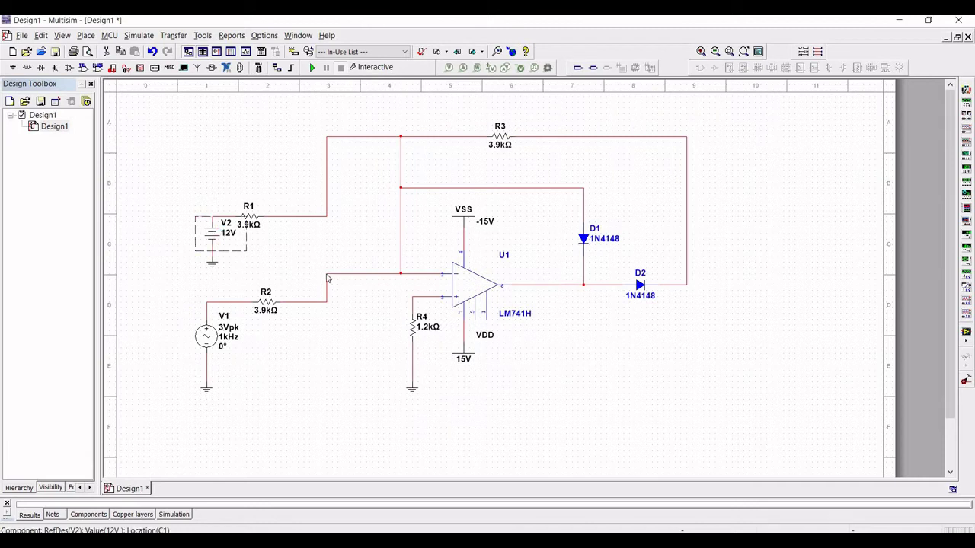
type("2")
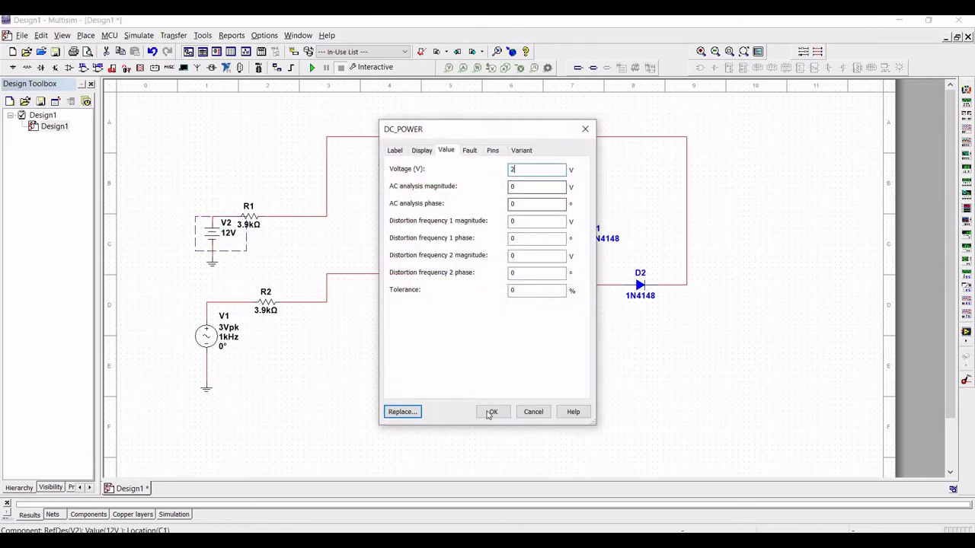
left_click(493, 411)
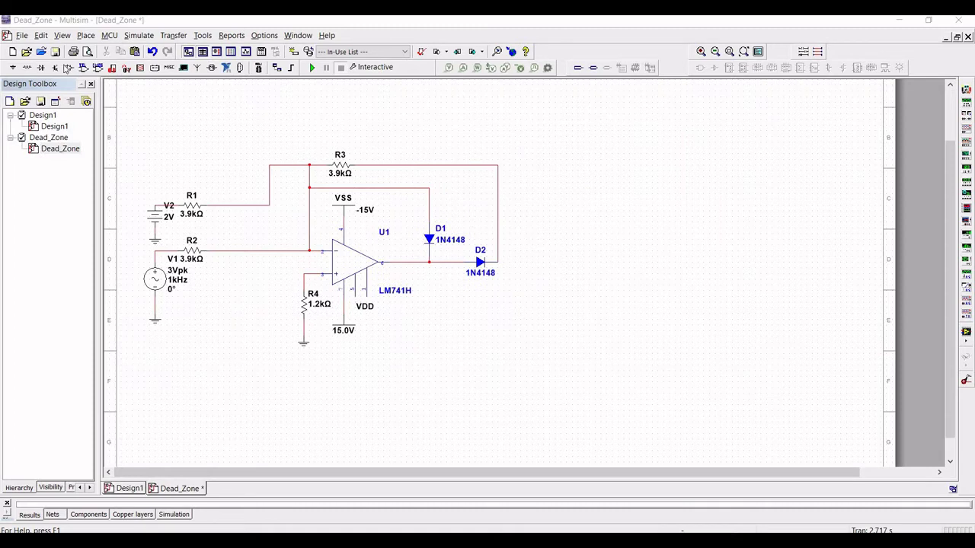
Step: Place a second LM741H op-amp in the empty area beyond D2, searching all component groups for LM741
left_click(68, 68)
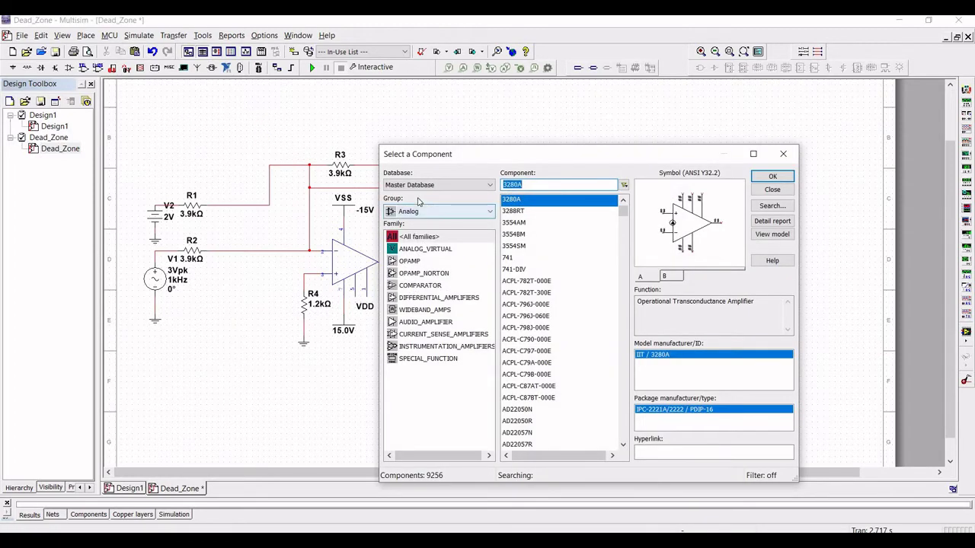
left_click(415, 212)
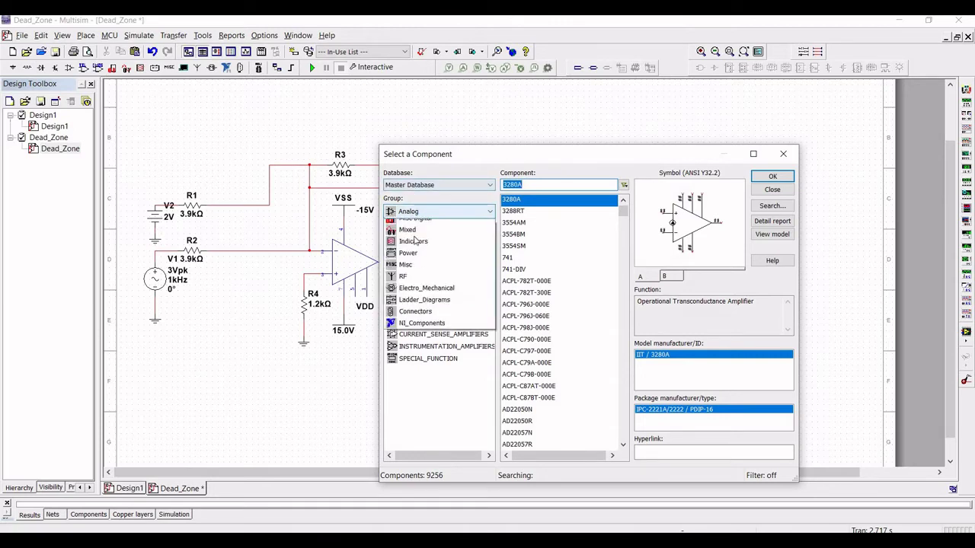
left_click(415, 225)
double_click(523, 188)
type("LM741")
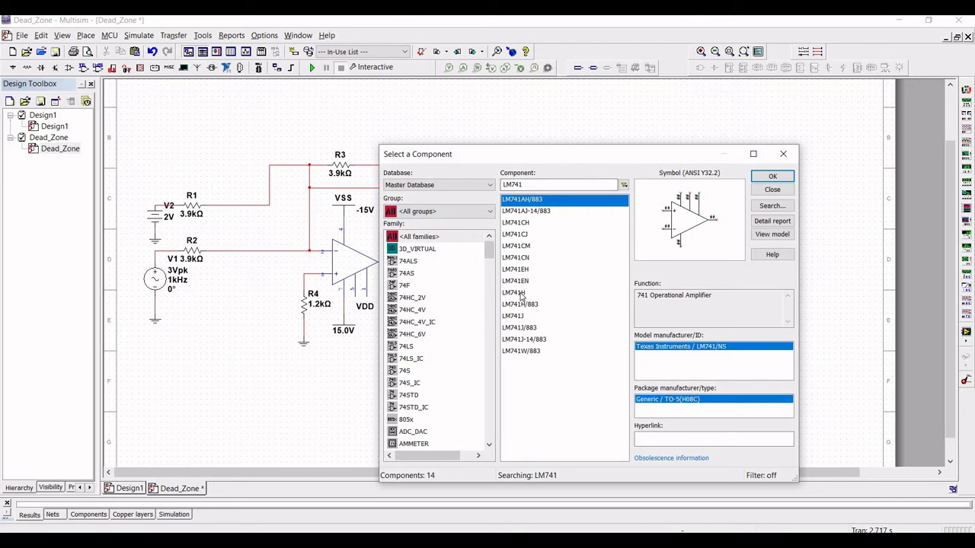
left_click(521, 294)
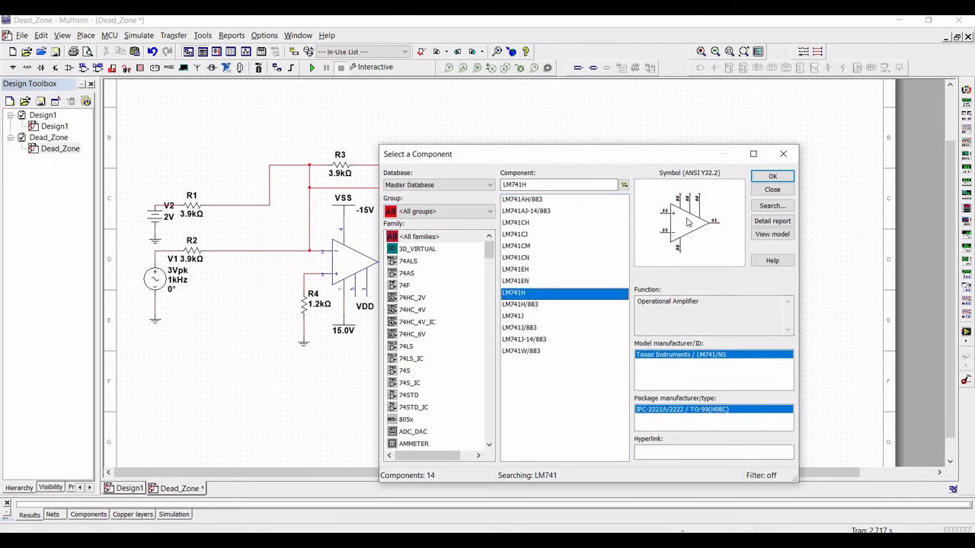
left_click(773, 179)
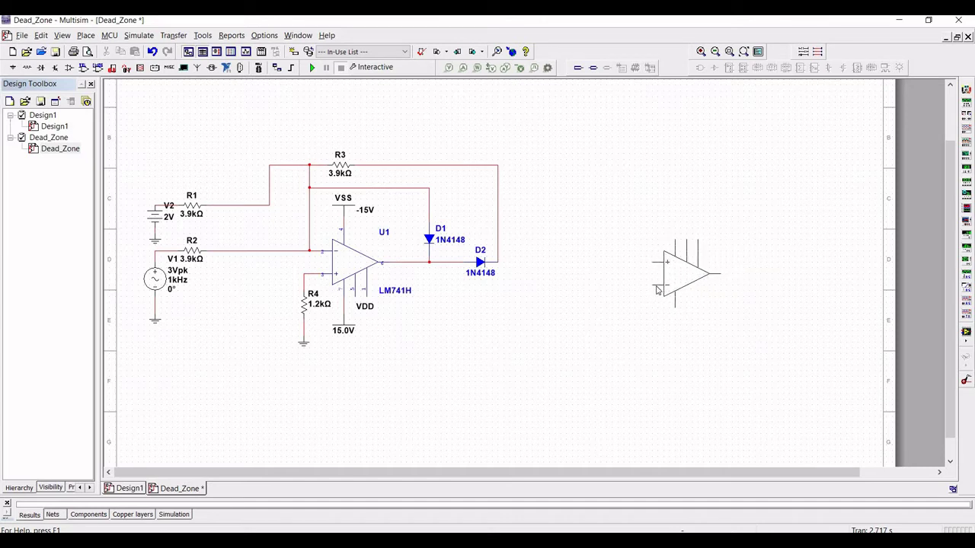
left_click(657, 290)
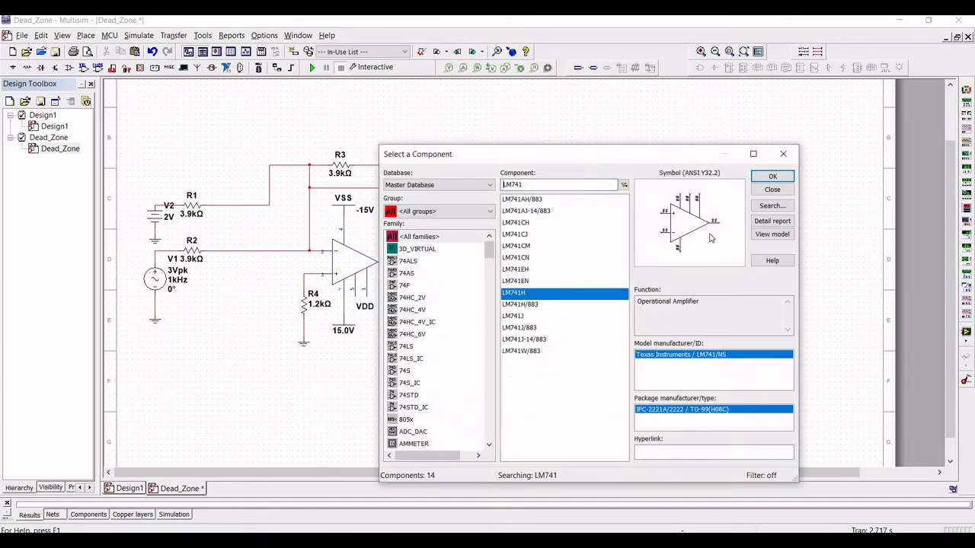
left_click(777, 152)
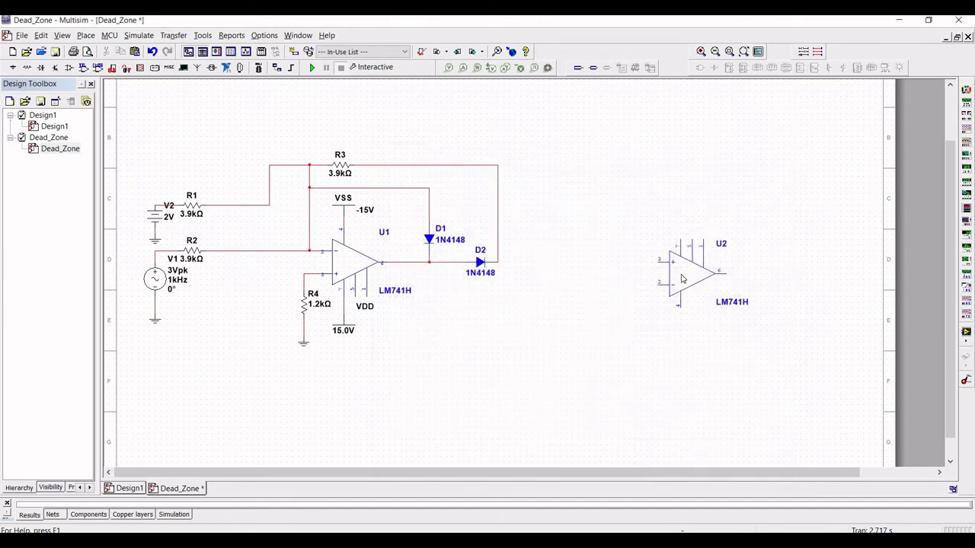
Step: Flip the second op-amp U2 vertically
right_click(682, 279)
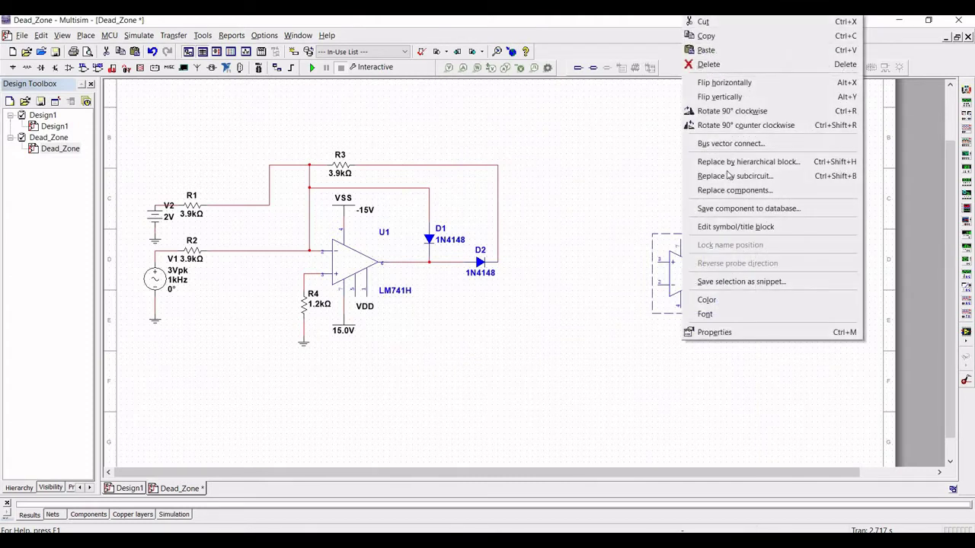
left_click(720, 97)
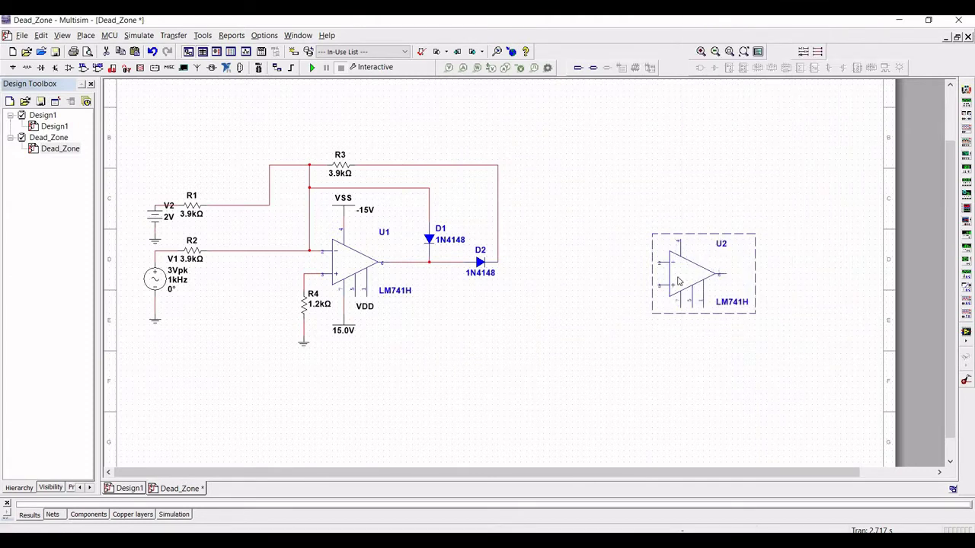
left_click(610, 270)
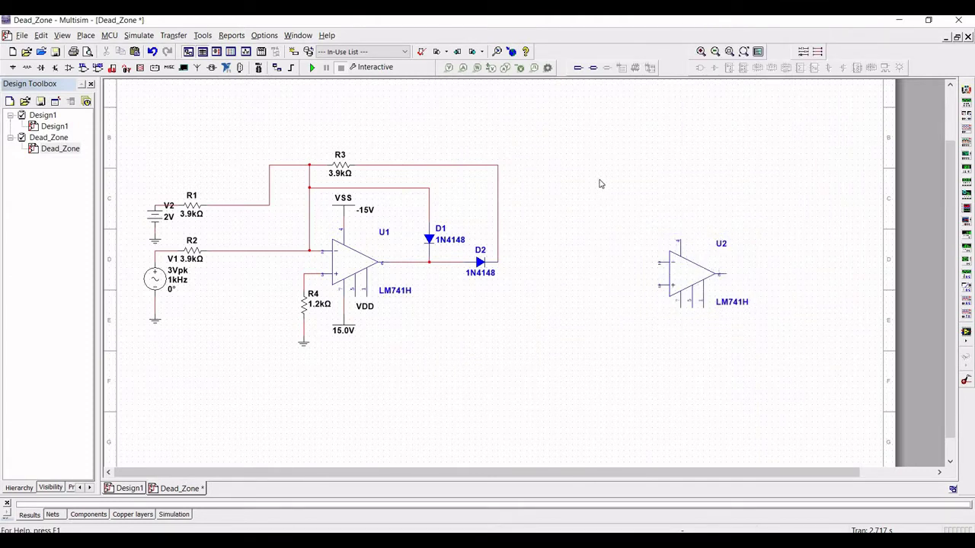
Step: Place two horizontal 1k resistors between D2 and U2, one level with U2's inverting input and one well above it
left_click(27, 67)
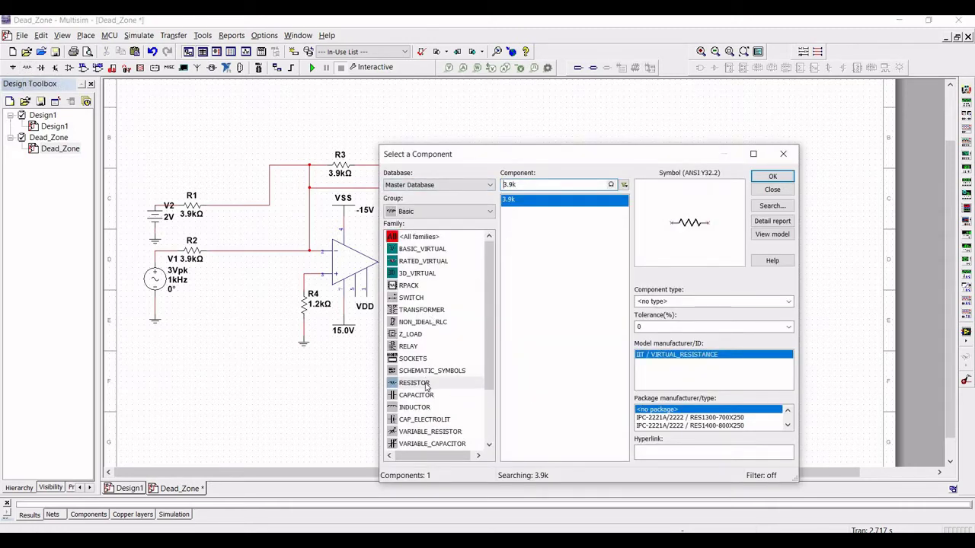
key("ctrl+a")
type("1k")
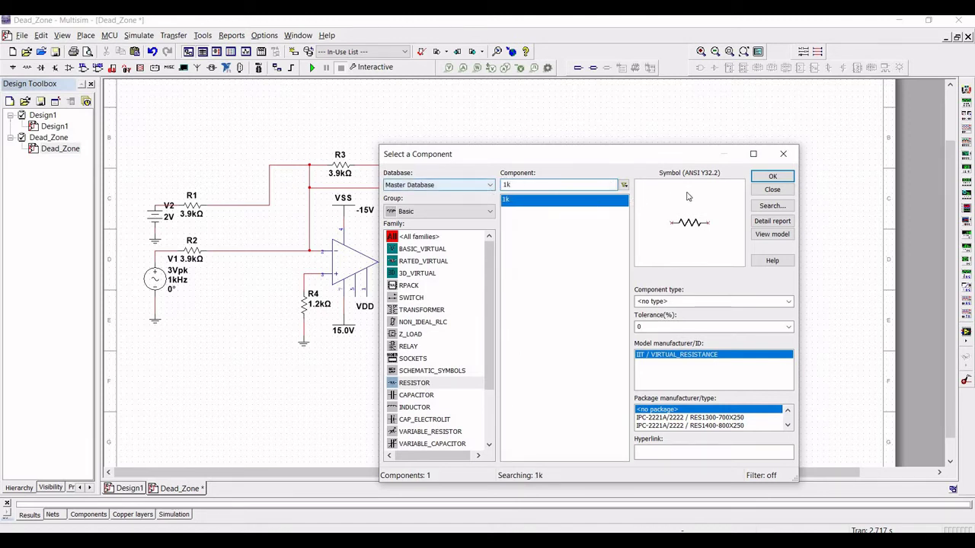
left_click(772, 175)
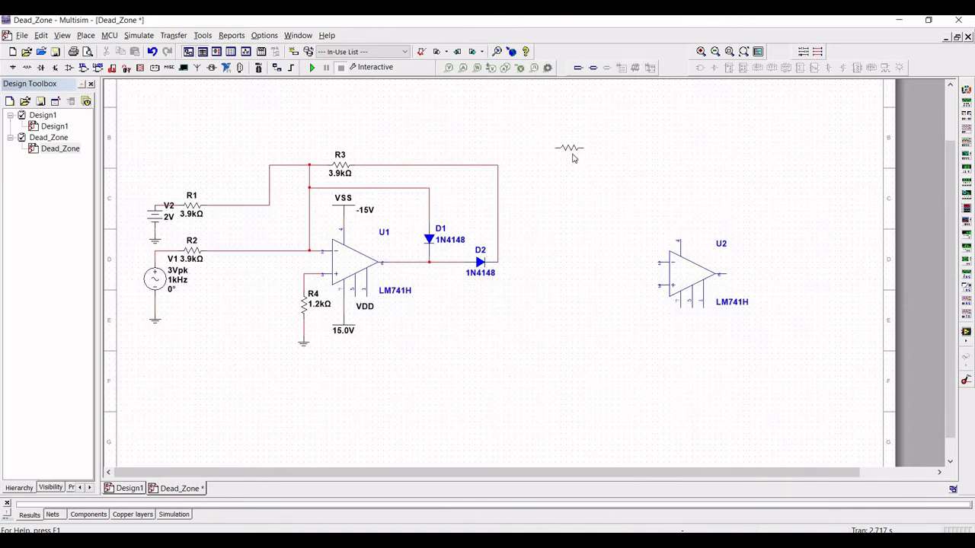
left_click(570, 149)
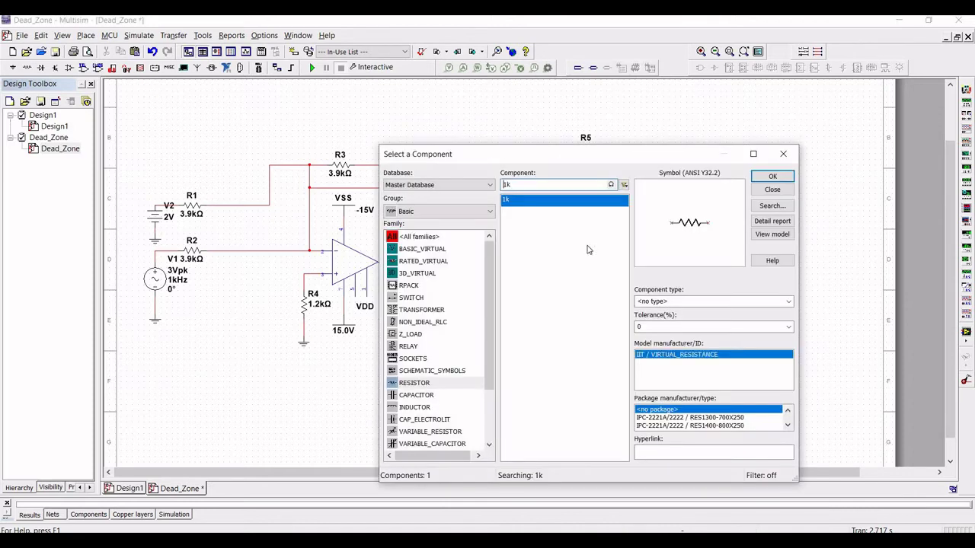
left_click(760, 179)
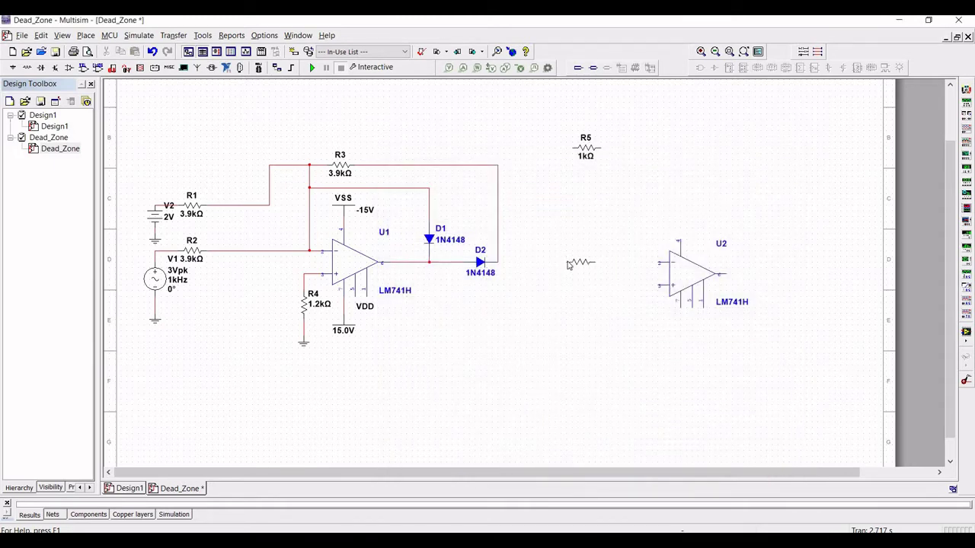
left_click(568, 261)
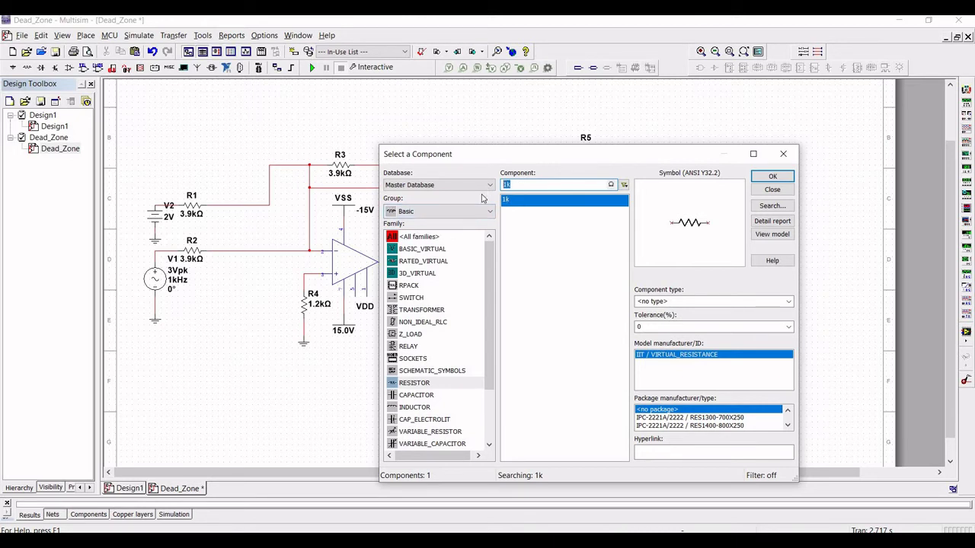
Step: Place a 470 Ω resistor, rotated vertical, just below U2's non-inverting input
type("470")
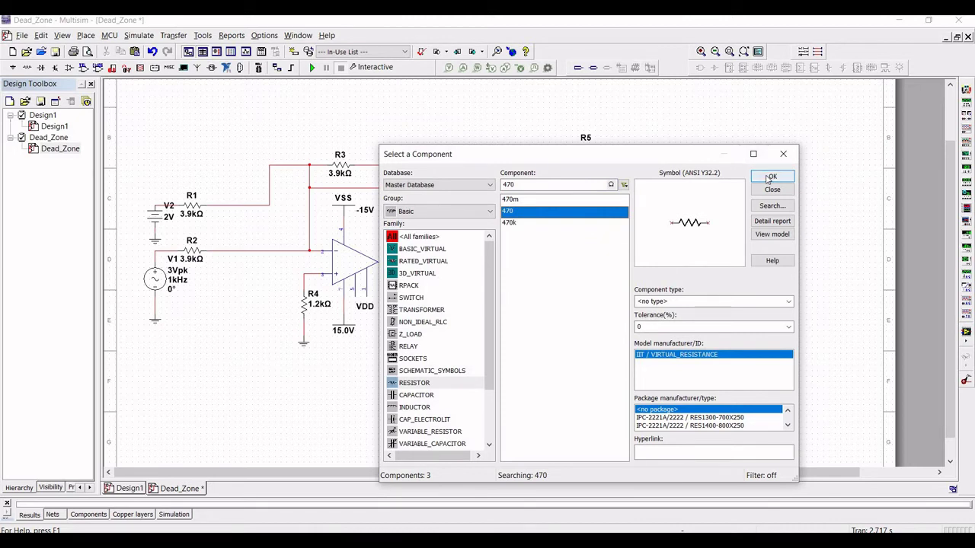
left_click(769, 177)
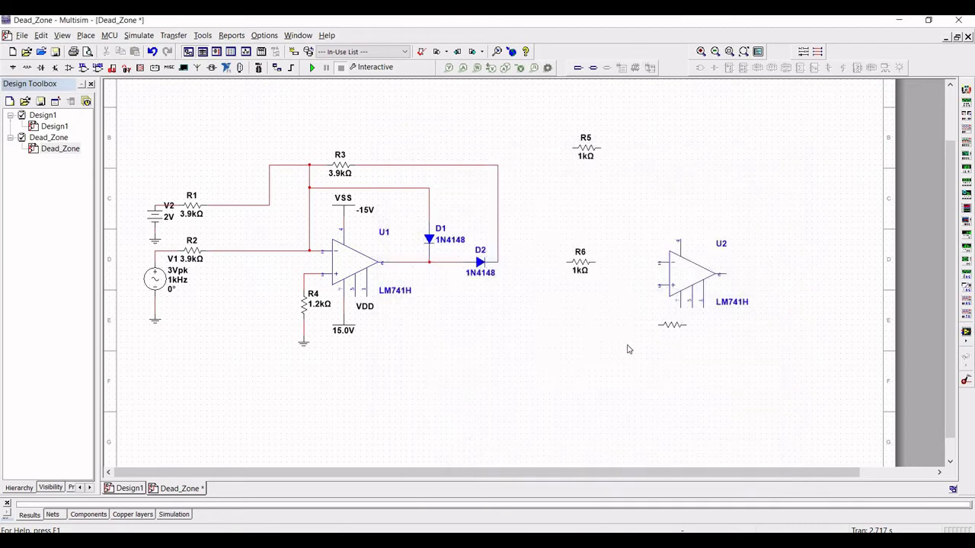
key("ctrl+r")
key("Escape")
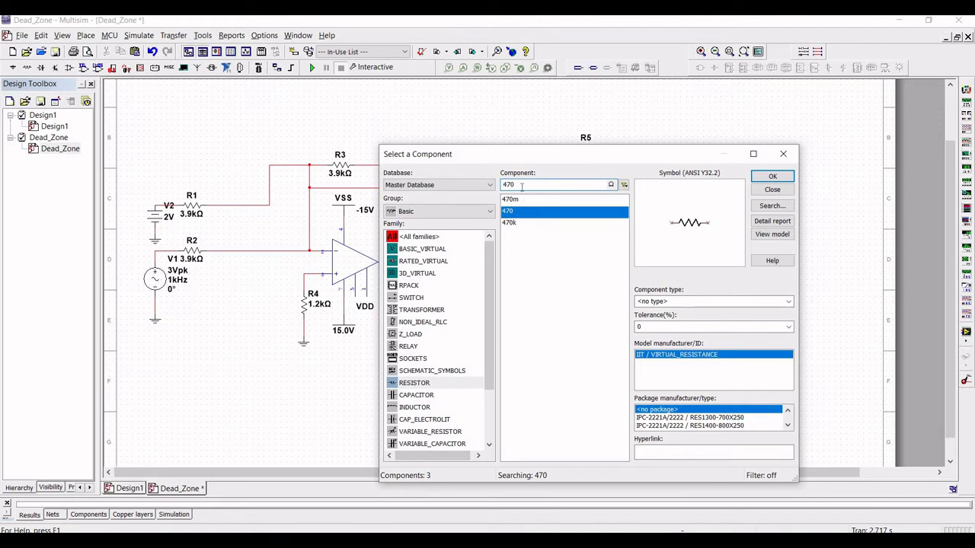
Step: Place a horizontal 3.9k resistor above U2 for its feedback path
left_click(419, 384)
key("Tab")
type("3.9k")
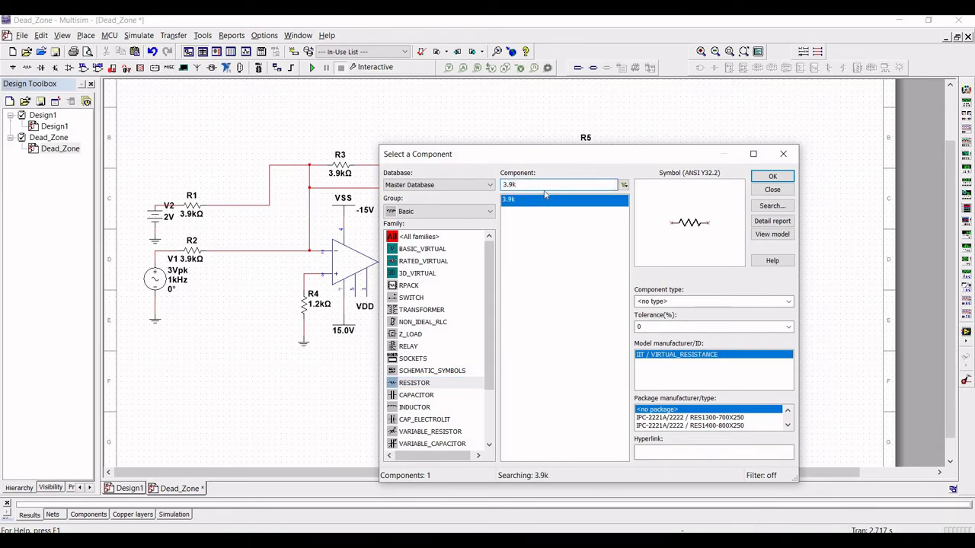
left_click(772, 178)
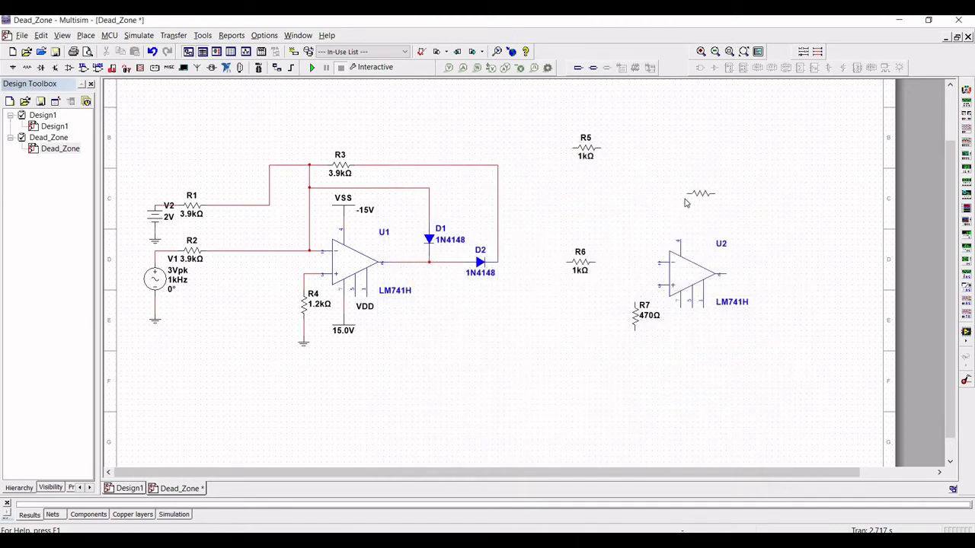
left_click(686, 202)
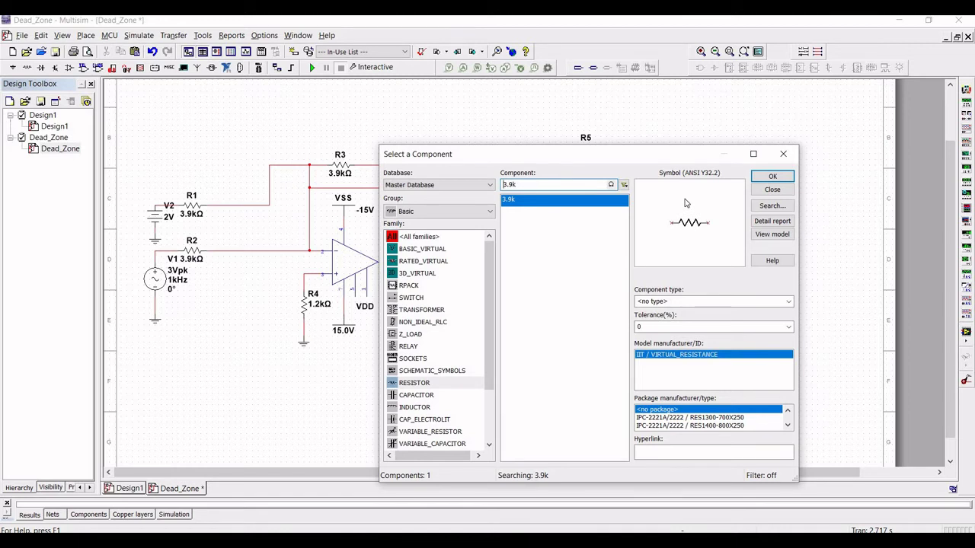
left_click(782, 154)
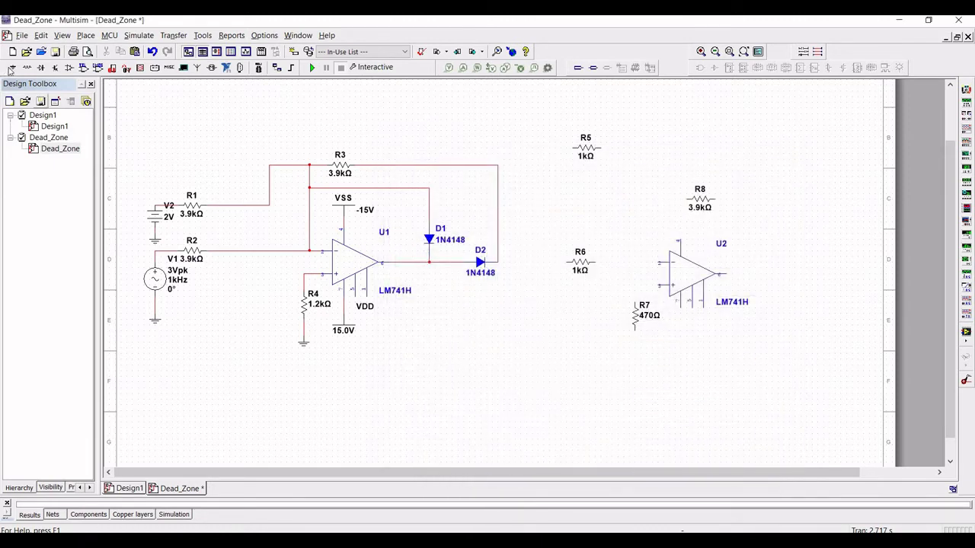
Step: Place a ground symbol directly below the 470 Ω resistor R7
key("ctrl+w")
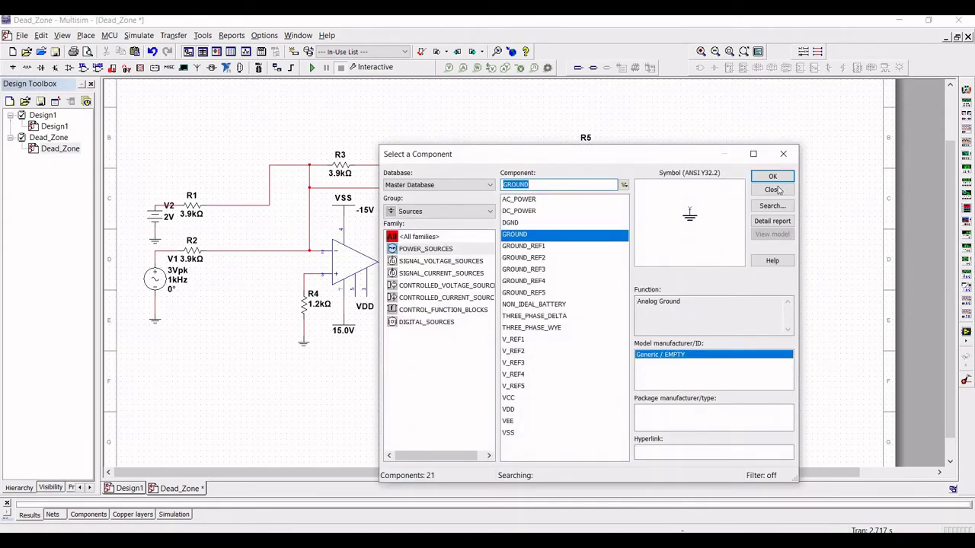
key("Escape")
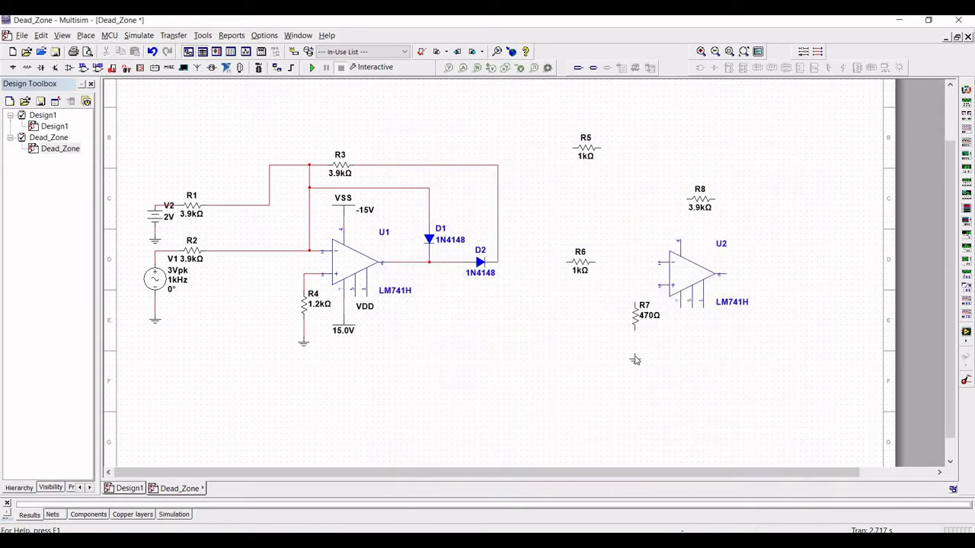
left_click(636, 360)
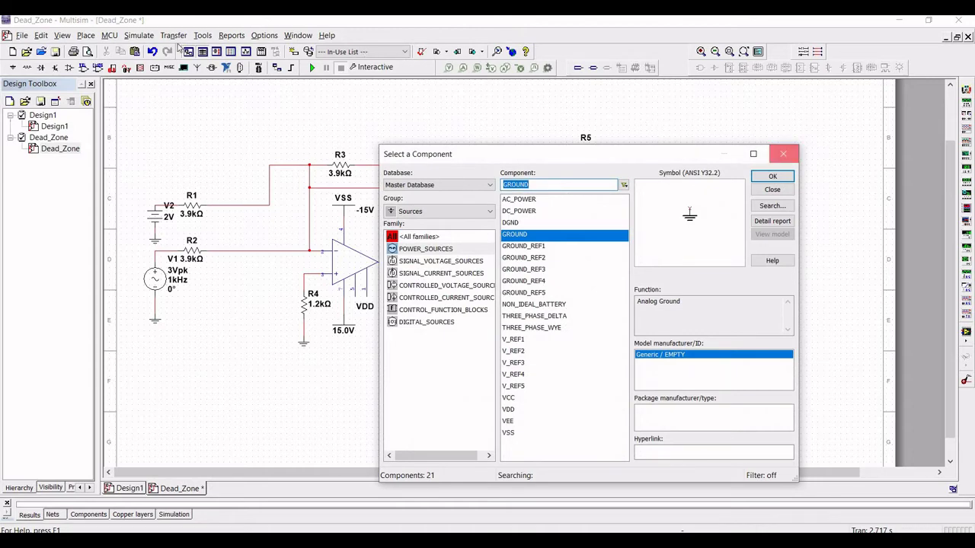
key("Escape")
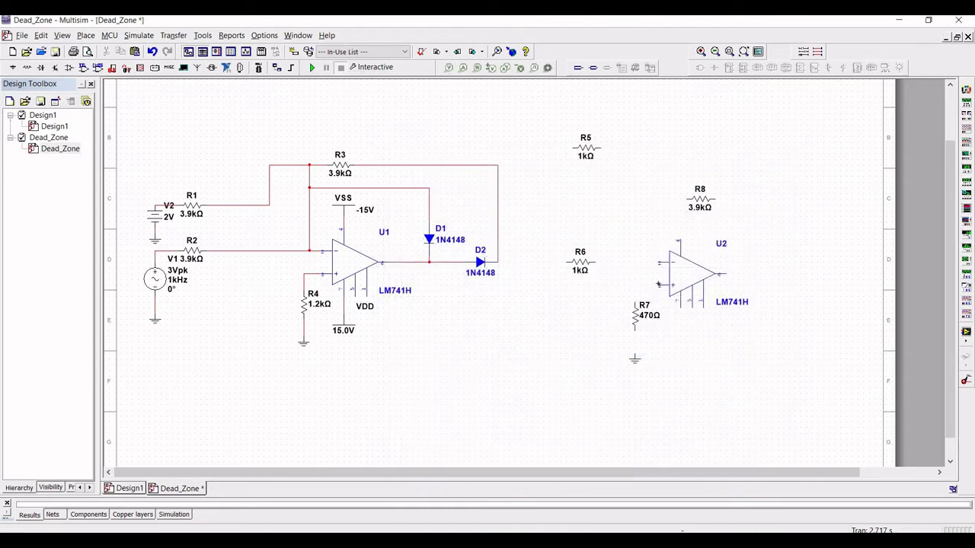
Step: Wire R7 between U2's non-inverting input and the ground below it
left_click(659, 285)
left_click(635, 303)
left_click(635, 356)
Step: Wire R6 between D2's output node and U2's inverting input, and join R5's nearer end to that input wire
left_click(565, 262)
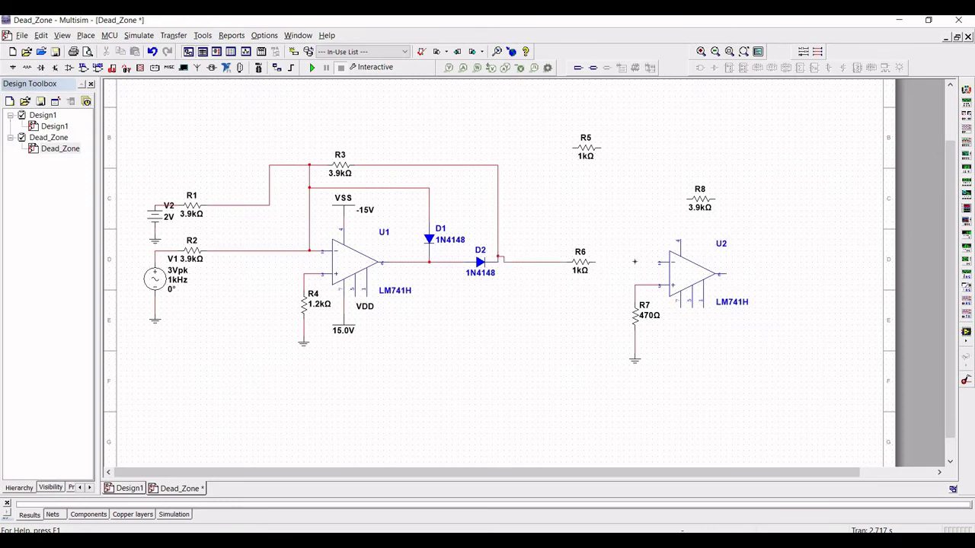
left_click(595, 262)
left_click(658, 262)
left_click(602, 149)
left_click(624, 262)
Step: Wire R8 as the feedback path between U2's inverting-input wire and U2's output
left_click(687, 200)
left_click(625, 200)
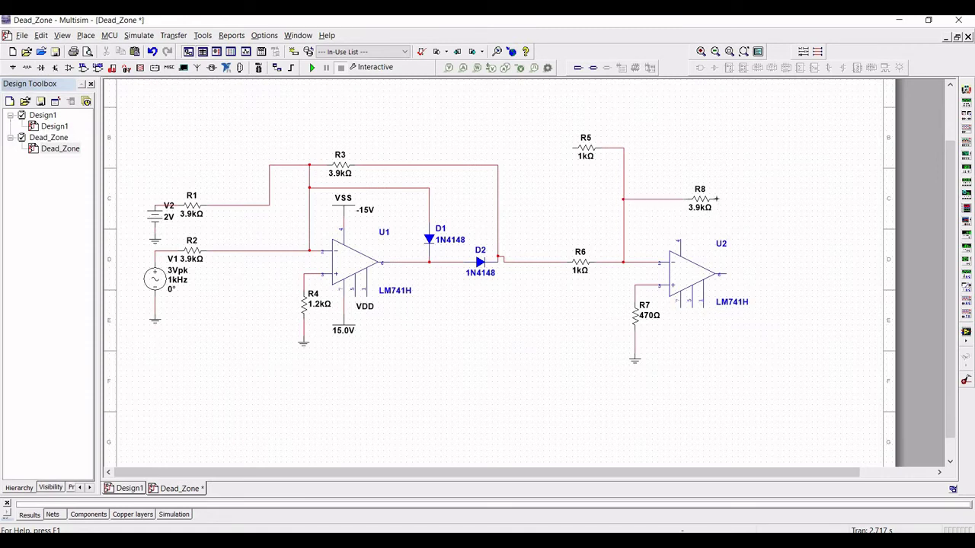
left_click(720, 199)
left_click(724, 273)
Step: Route a wire from R5's free end over the first stage to the upper terminal of AC source V1
left_click(573, 147)
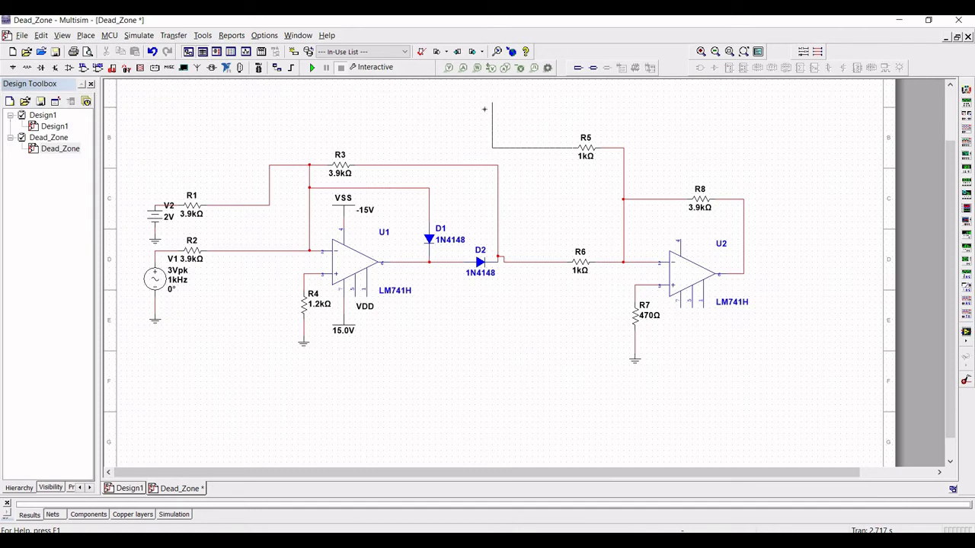
left_click(492, 103)
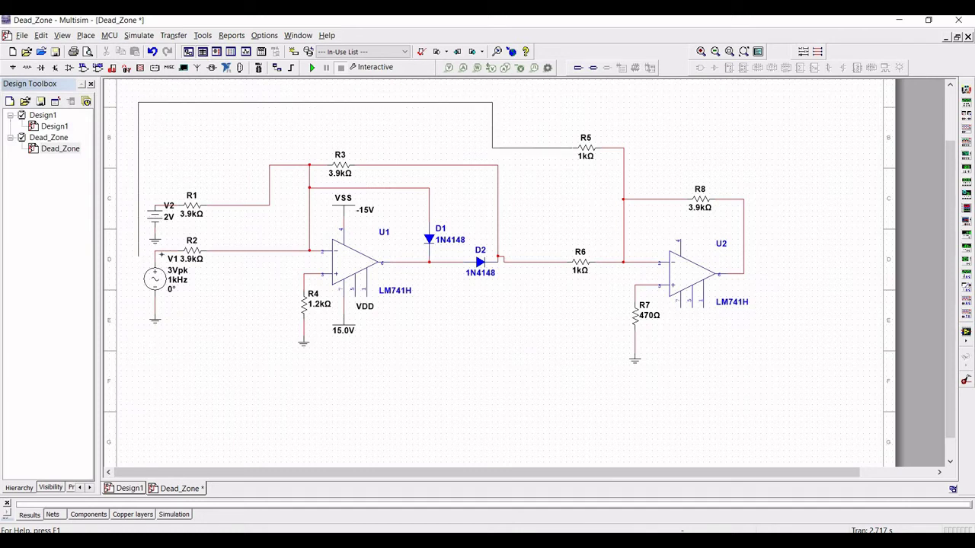
left_click(154, 254)
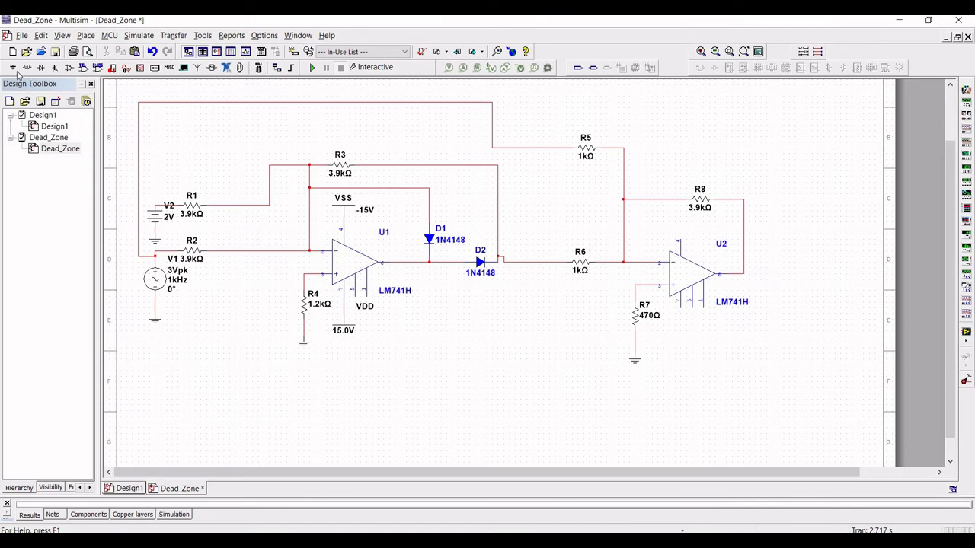
Step: Place a VSS power source on U2's pin 4 as its -15 V supply
left_click(13, 68)
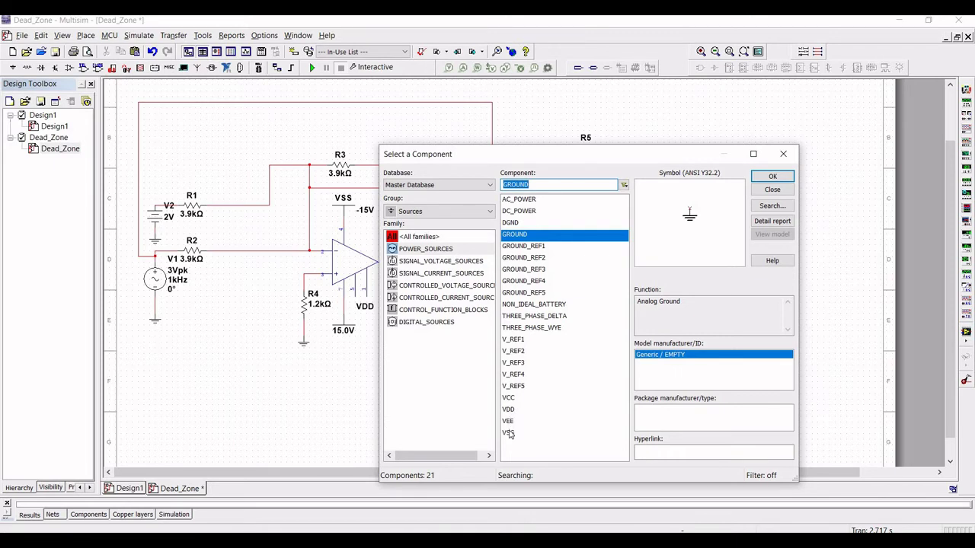
left_click(509, 434)
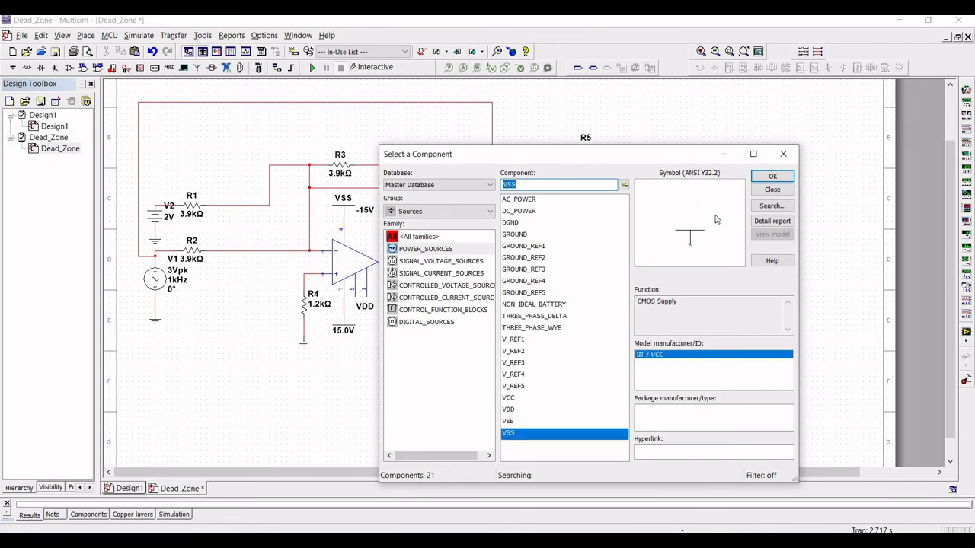
left_click(772, 176)
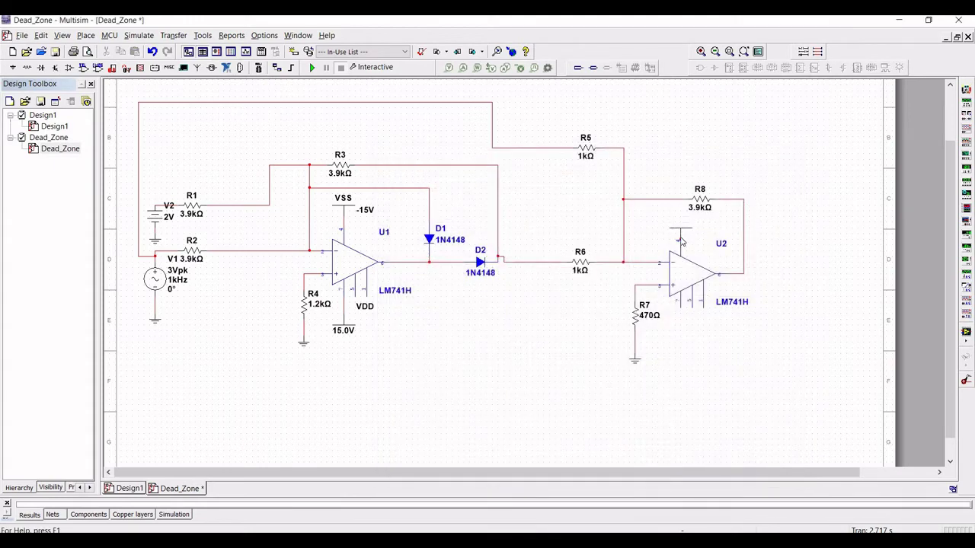
key("Escape")
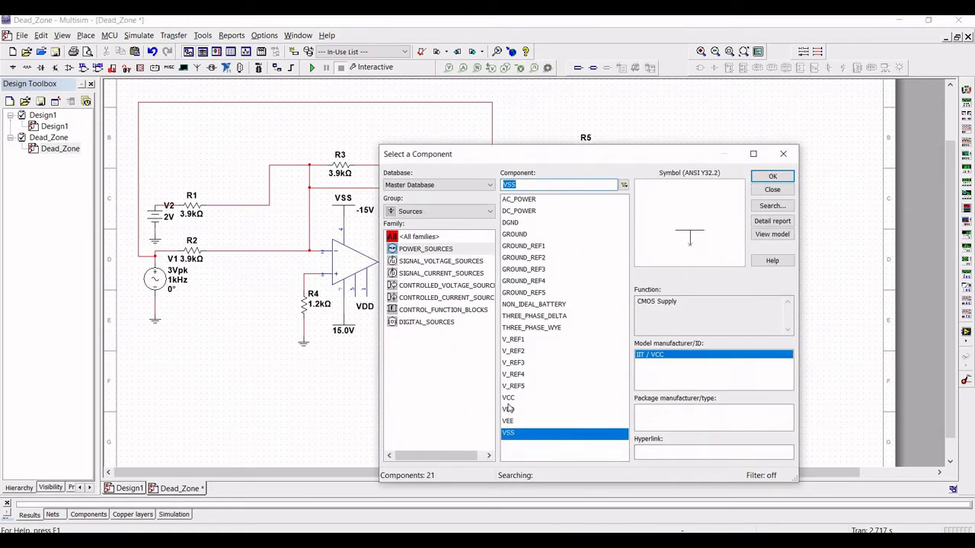
Step: Place a VDD power source on U2's pin 7 as its 15 V supply, and move its VDD label below the symbol
left_click(508, 409)
left_click(781, 180)
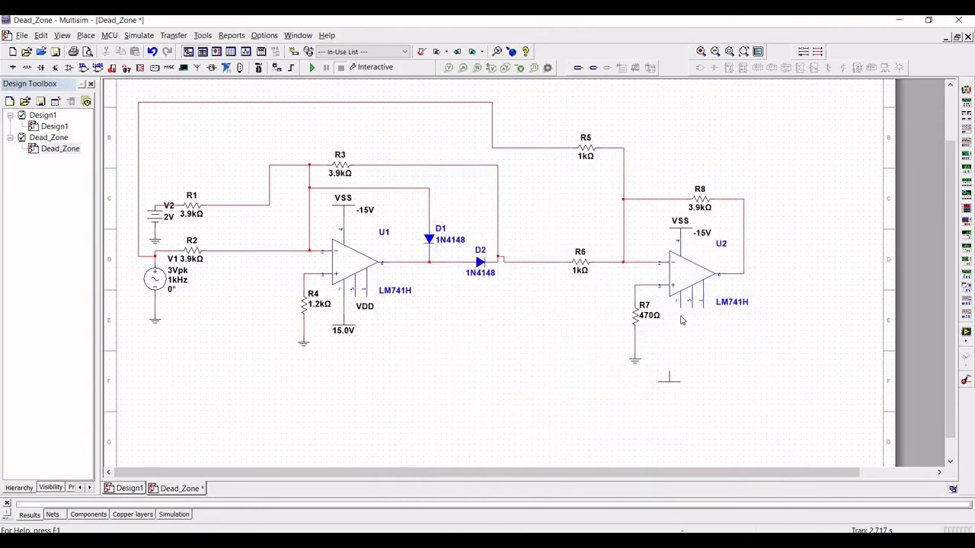
left_click(682, 316)
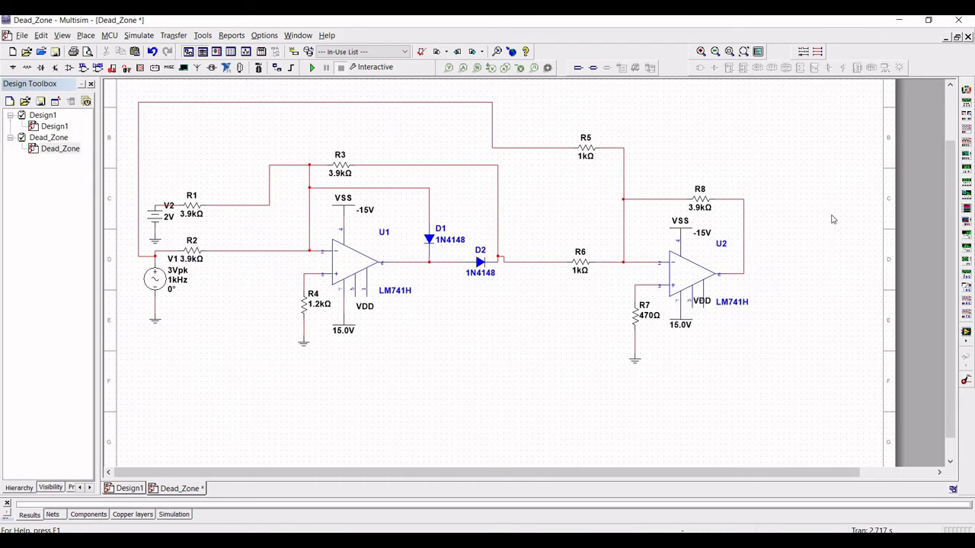
key("Escape")
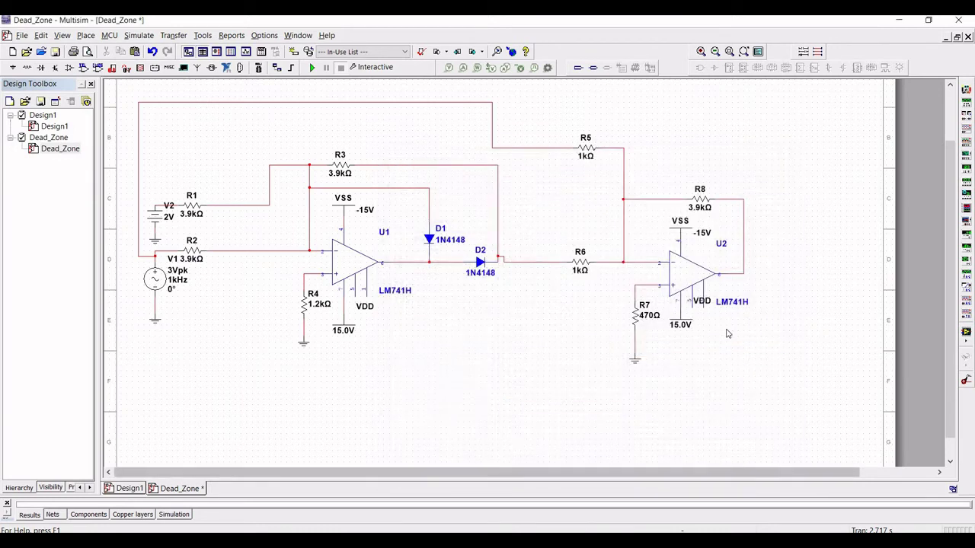
left_click(711, 306)
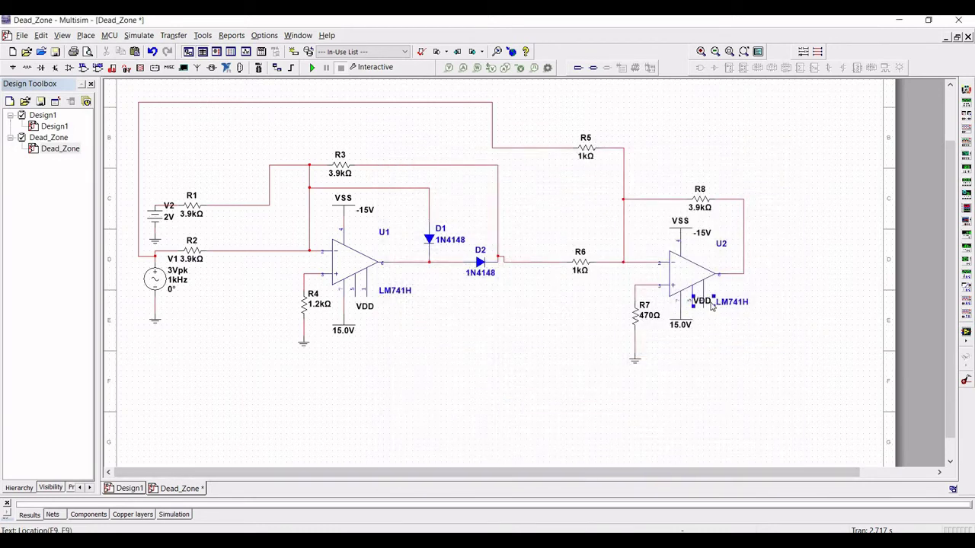
left_click_drag(711, 306, 697, 344)
left_click(713, 342)
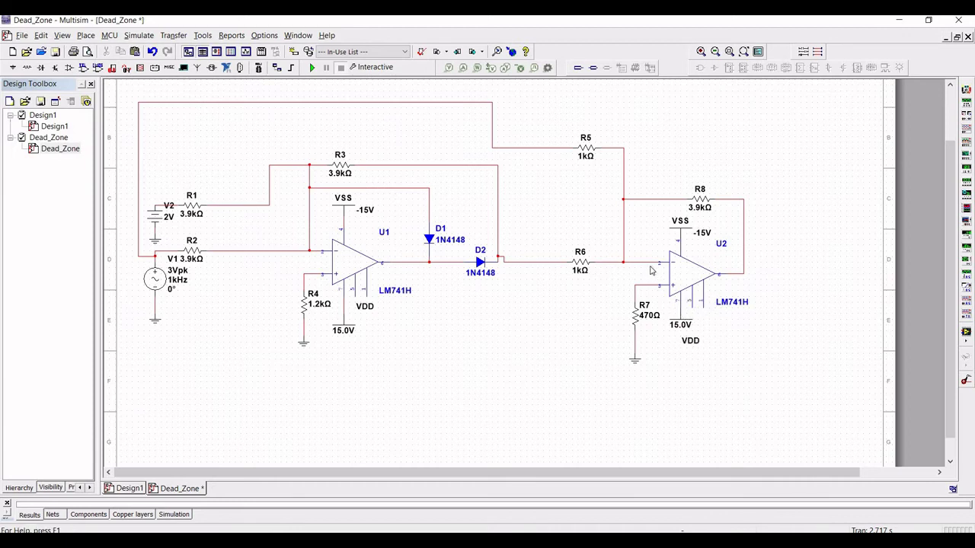
Step: Place a two-channel oscilloscope beyond U2 and wire its channel A positive terminal to U2's output wire
left_click(137, 36)
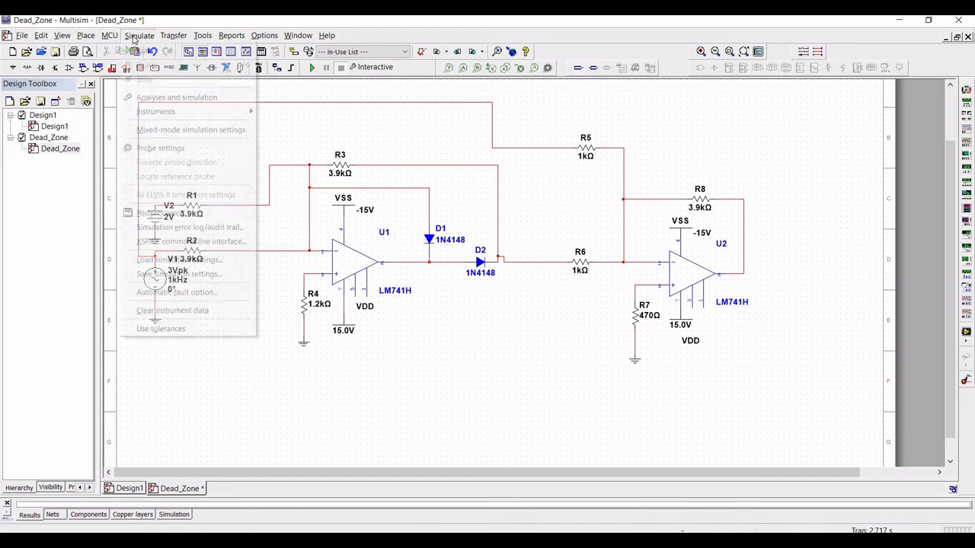
mouse_move(233, 114)
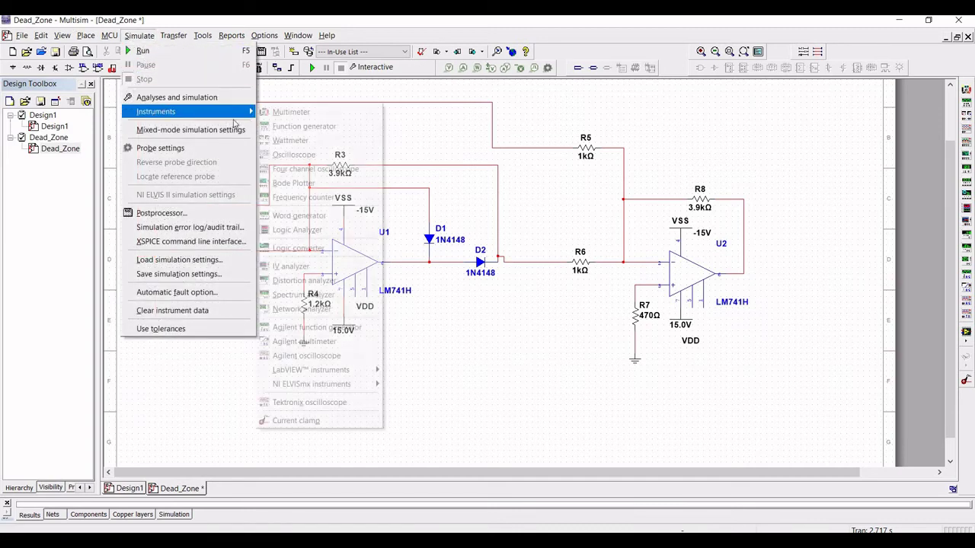
left_click(293, 154)
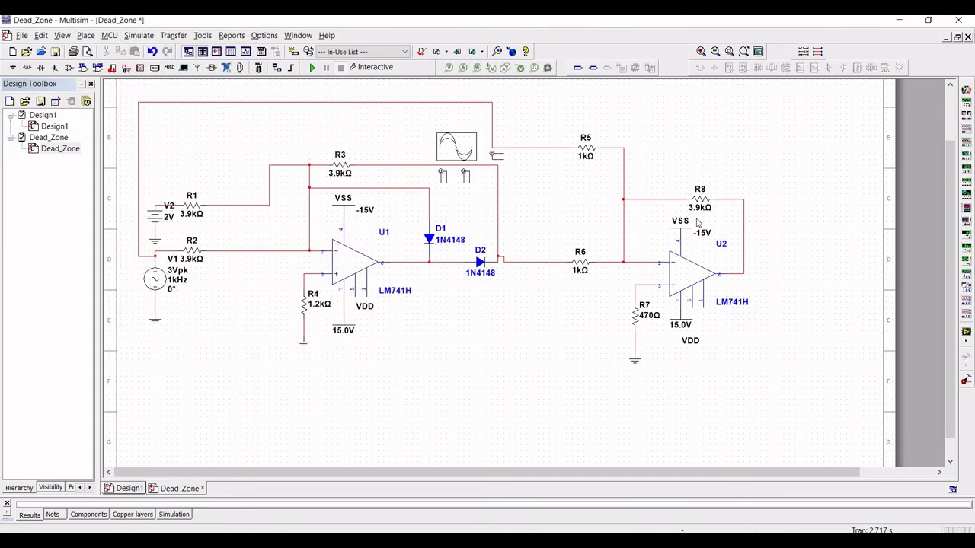
left_click(798, 263)
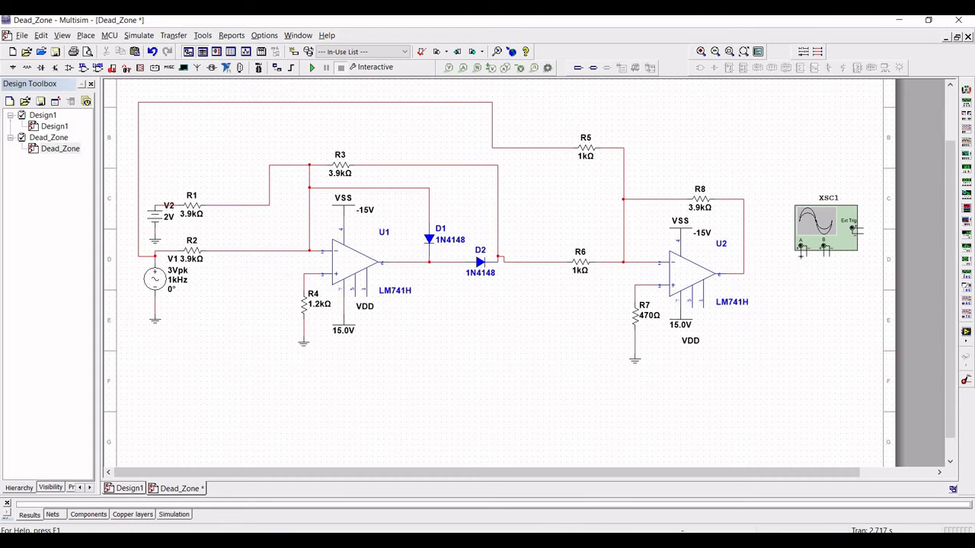
left_click(801, 253)
left_click(744, 251)
Step: Place a GROUND symbol on the negative terminal of the oscilloscope's channel A
key("ctrl+w")
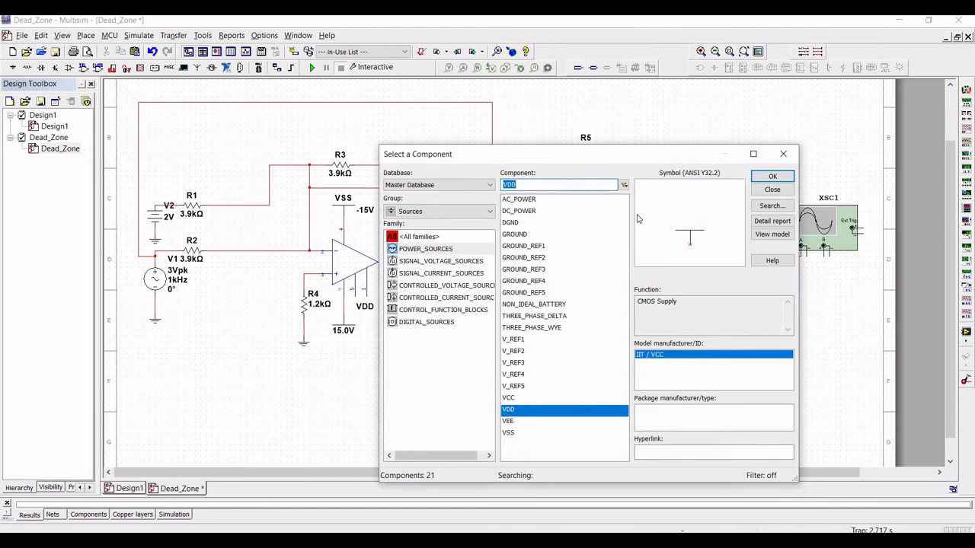
left_click(515, 234)
left_click(772, 176)
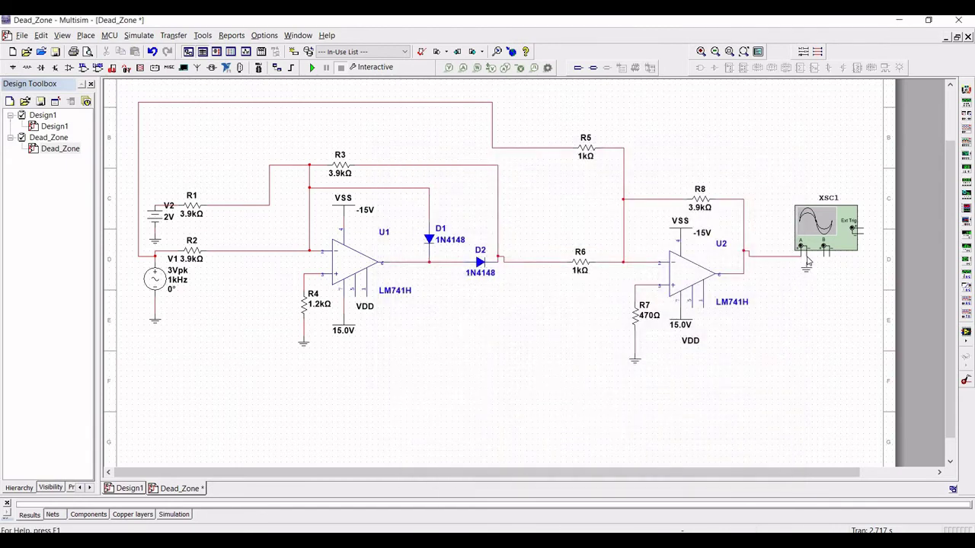
left_click(807, 262)
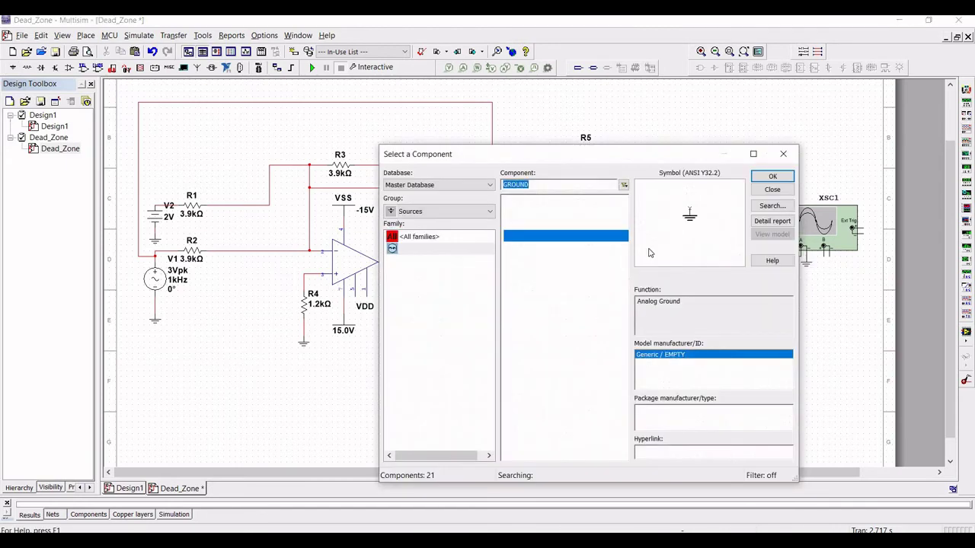
left_click(783, 159)
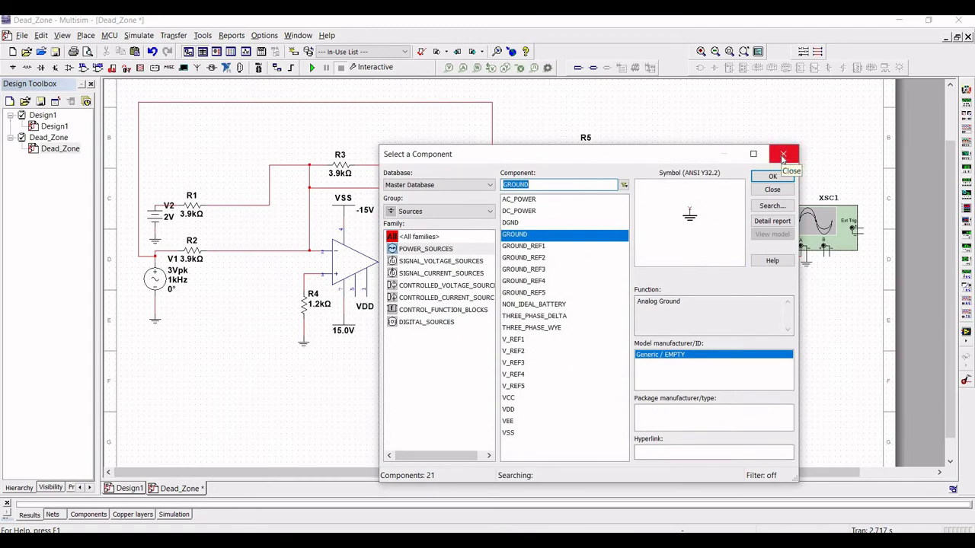
left_click(783, 157)
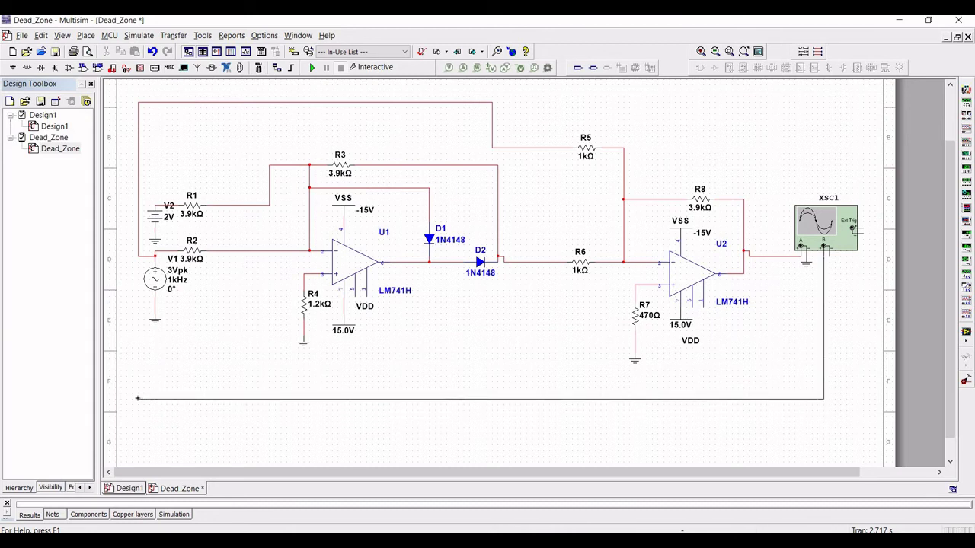
Step: Wire the oscilloscope's channel B positive terminal under the circuit to V1's upper node, and ground channel B's negative terminal
left_click(138, 256)
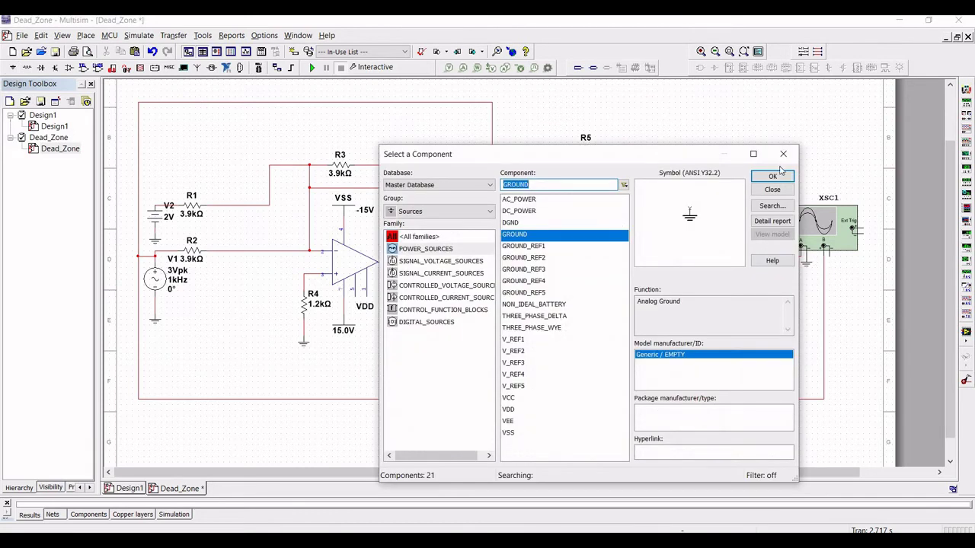
left_click(773, 177)
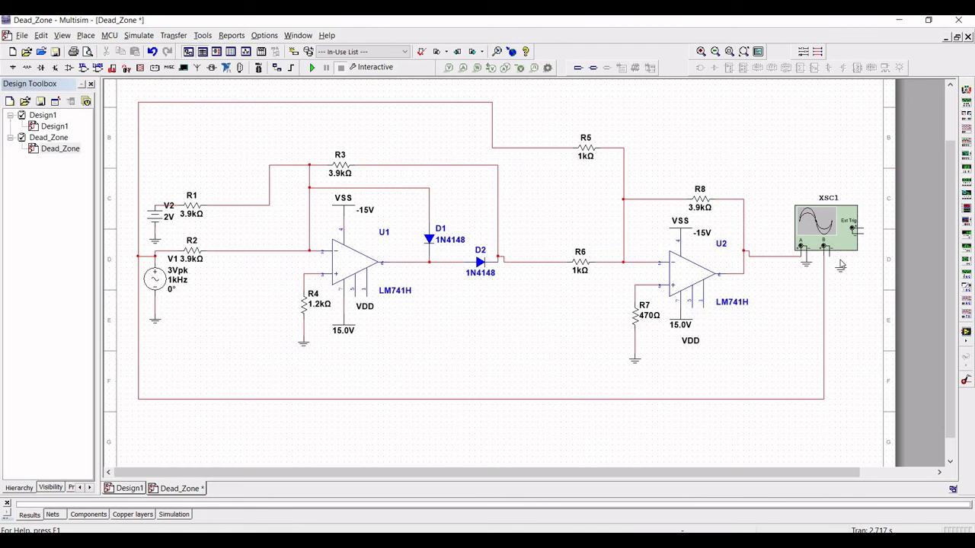
left_click(841, 262)
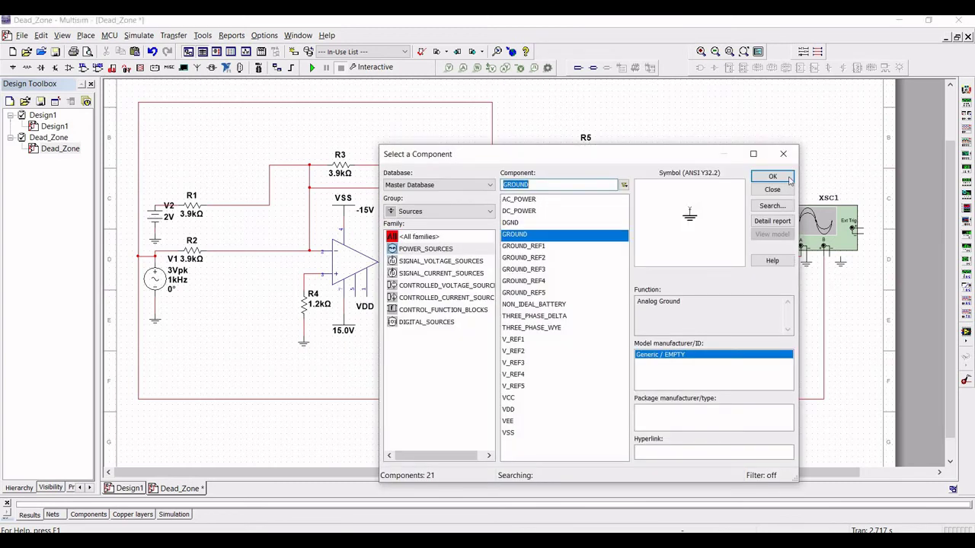
key("Escape")
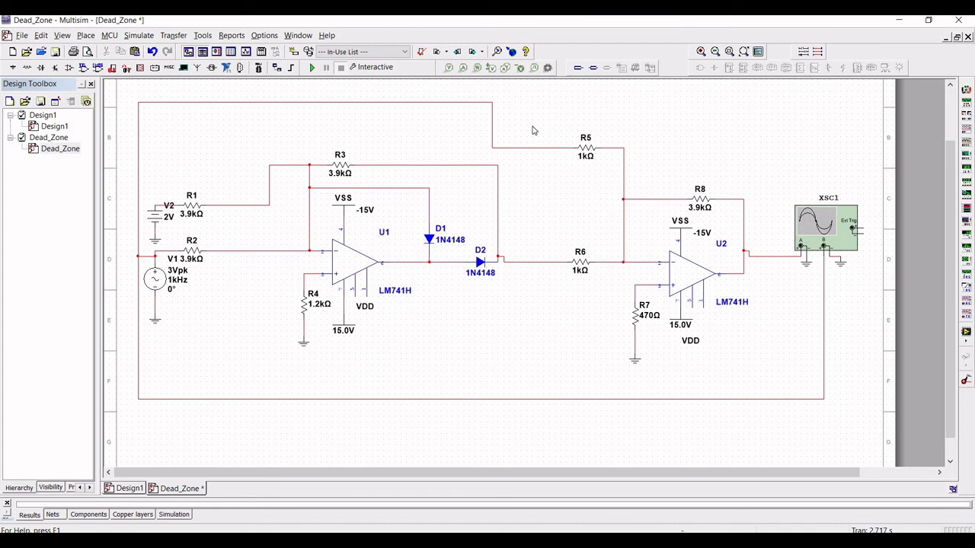
Step: Run the interactive simulation and examine the input and output waveforms on oscilloscope XSC1
left_click(313, 68)
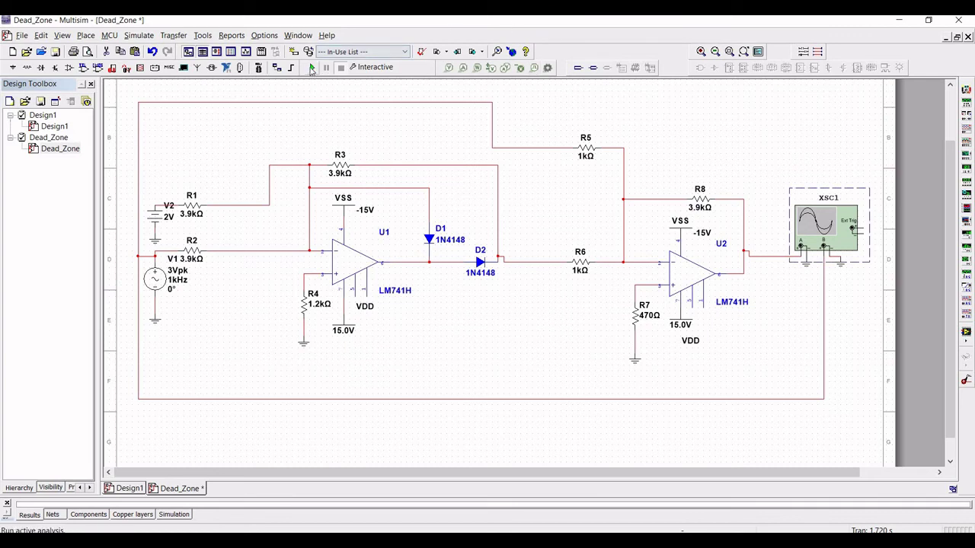
left_click(312, 69)
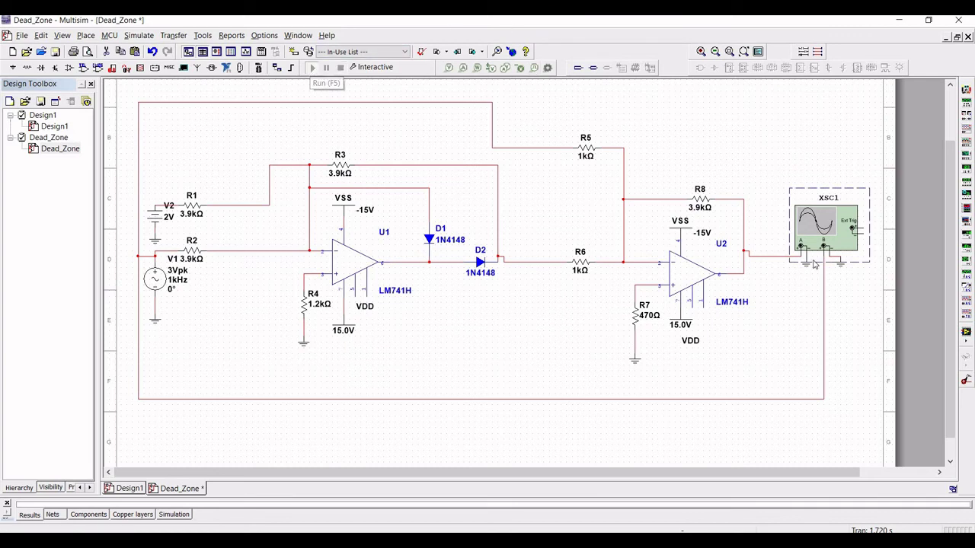
double_click(821, 229)
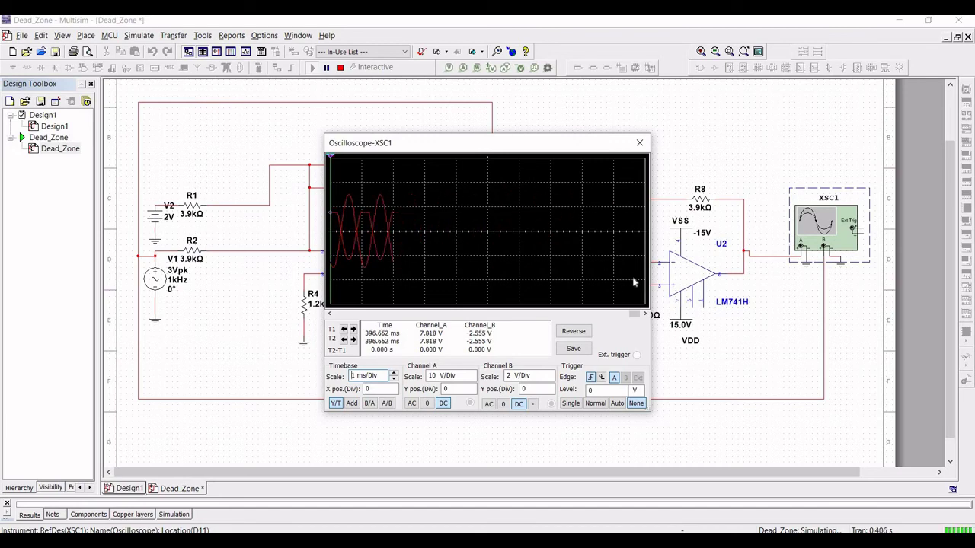
left_click(639, 144)
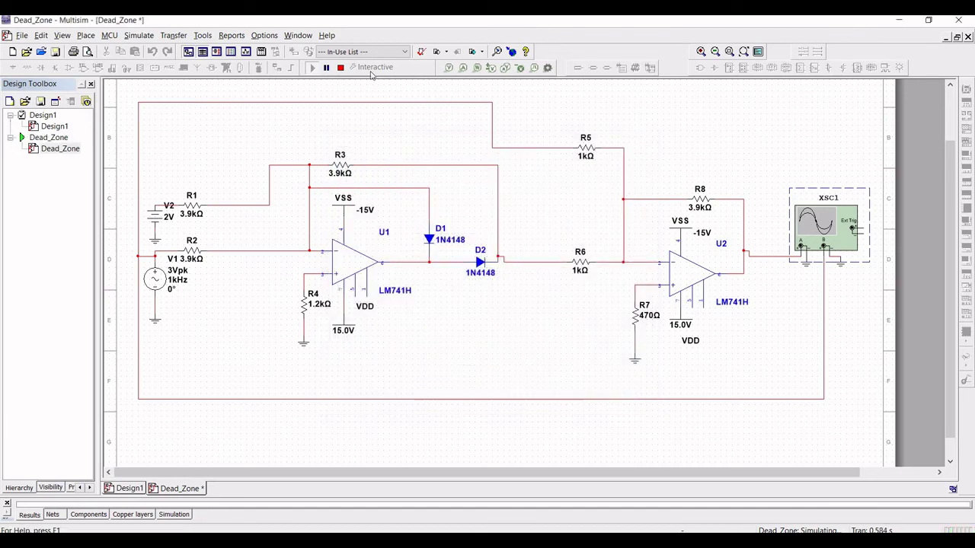
left_click(761, 274)
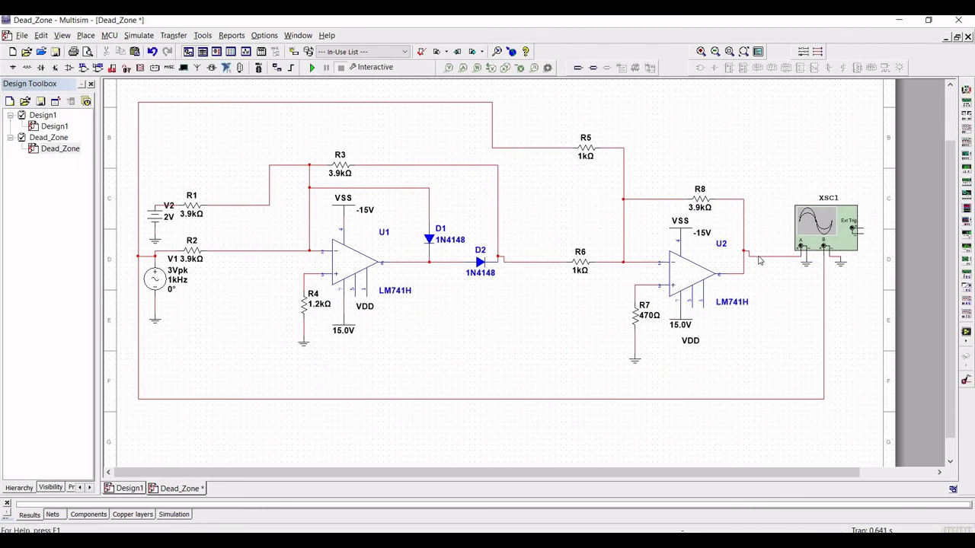
Step: Check the net names of U2's output wire and of the input wire between V1 and R2
right_click(758, 260)
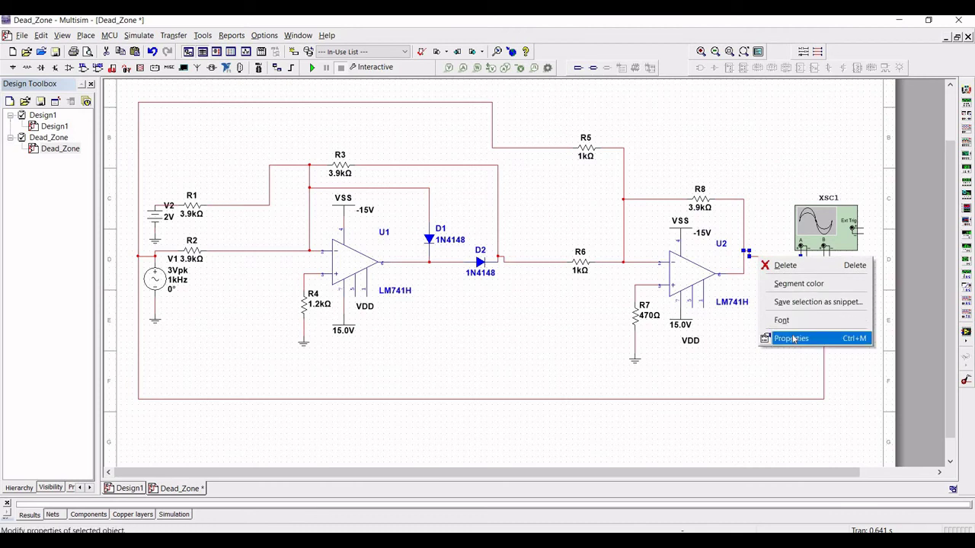
left_click(791, 338)
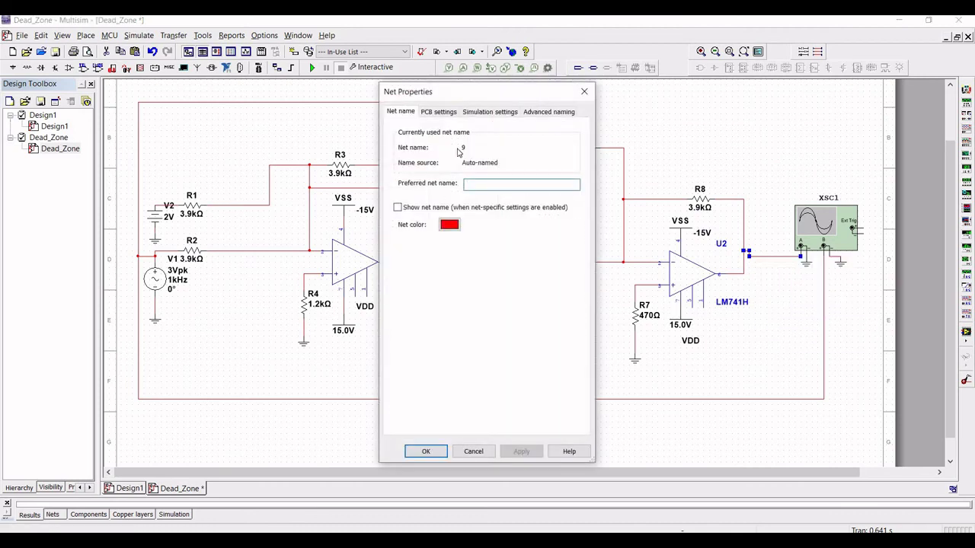
left_click(583, 94)
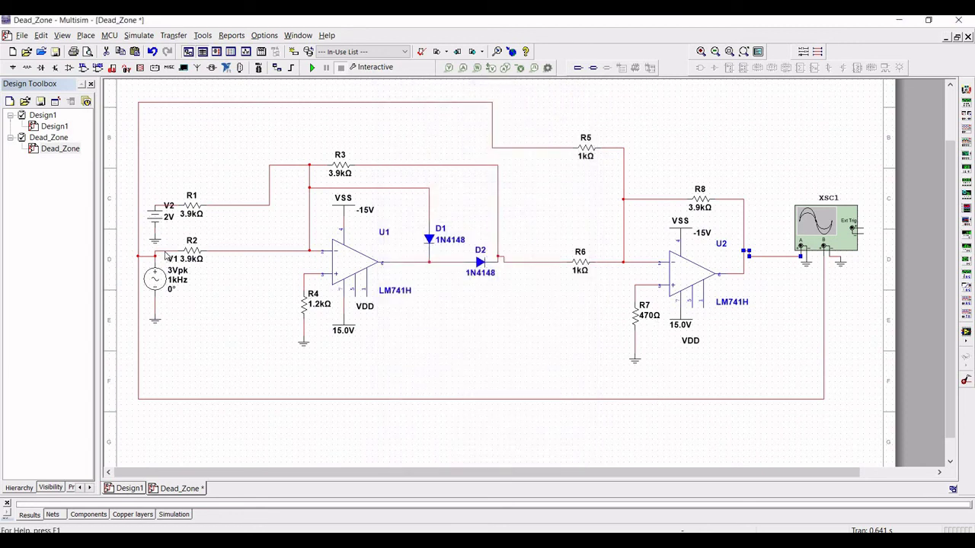
right_click(165, 255)
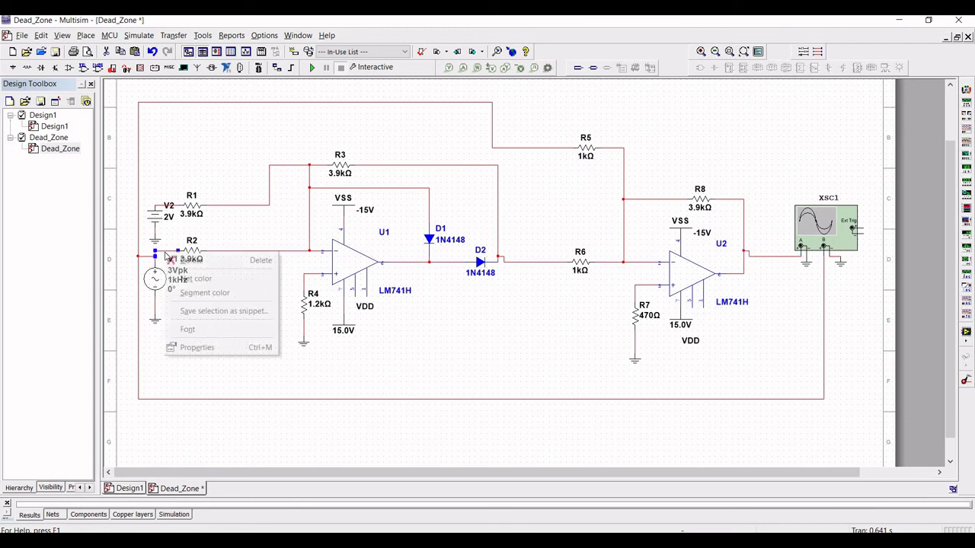
left_click(200, 346)
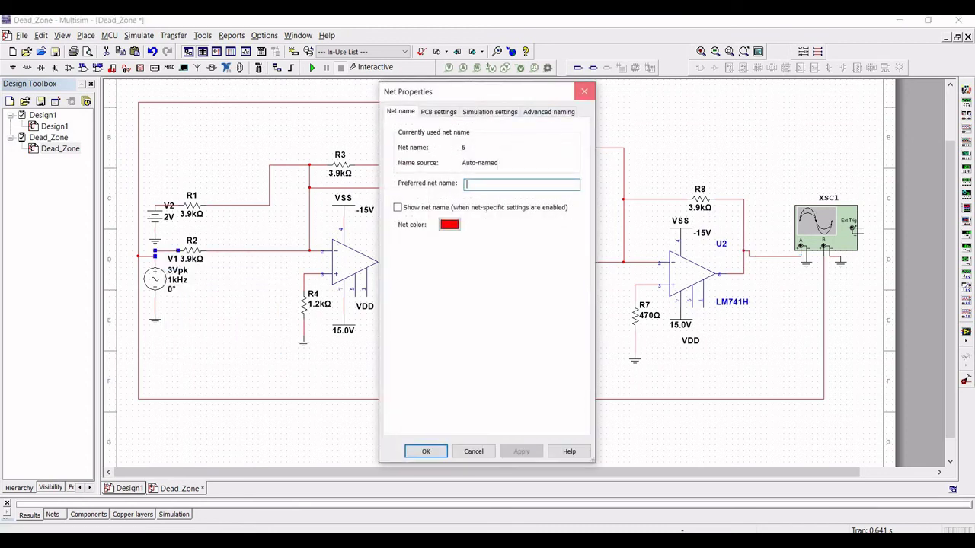
left_click(584, 93)
Step: Choose Transient as the active analysis and remove V(2), V(3) and V(4) from its output variables
left_click(140, 35)
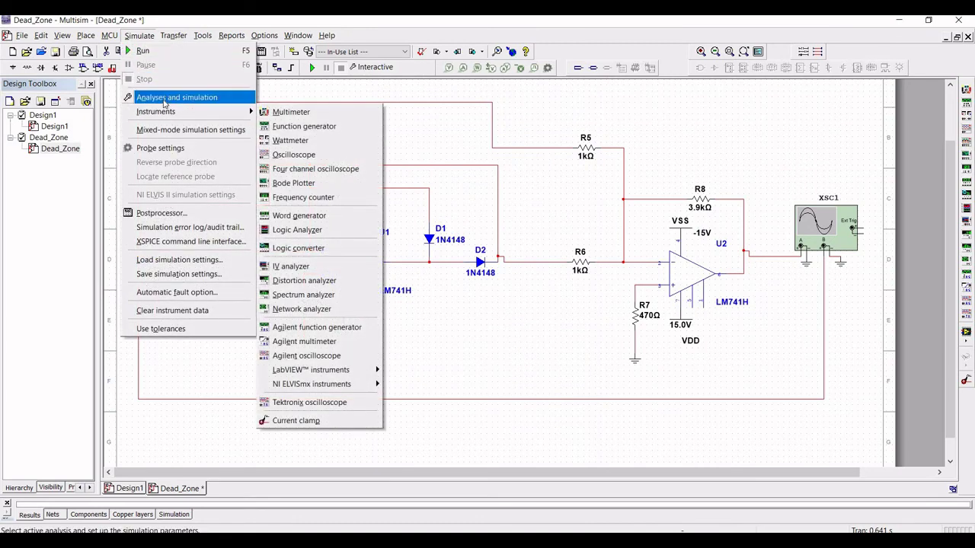
left_click(168, 99)
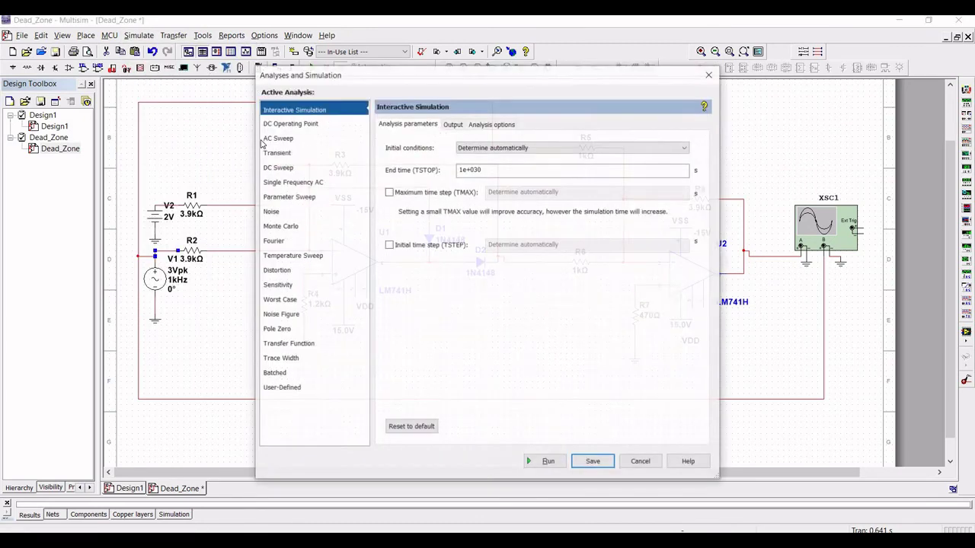
left_click(277, 153)
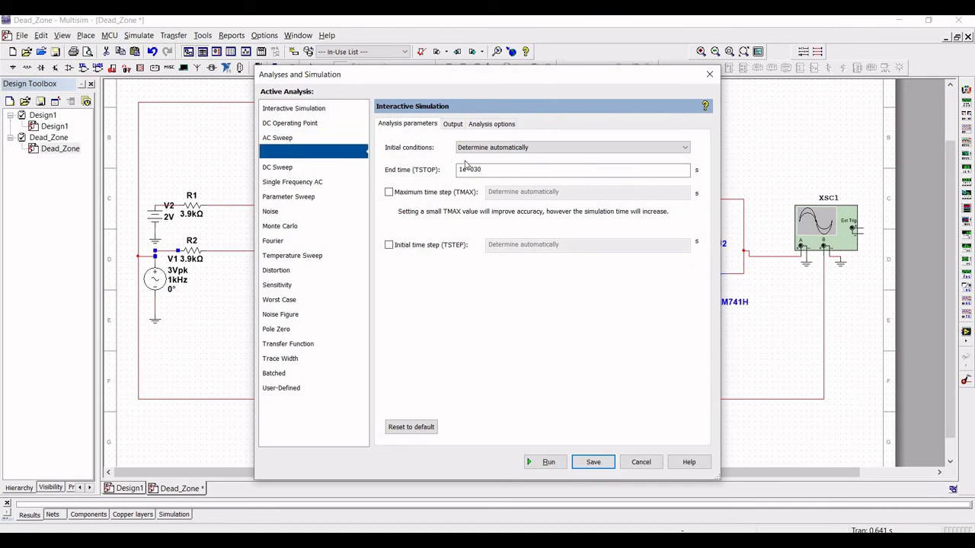
key("ctrl+Tab")
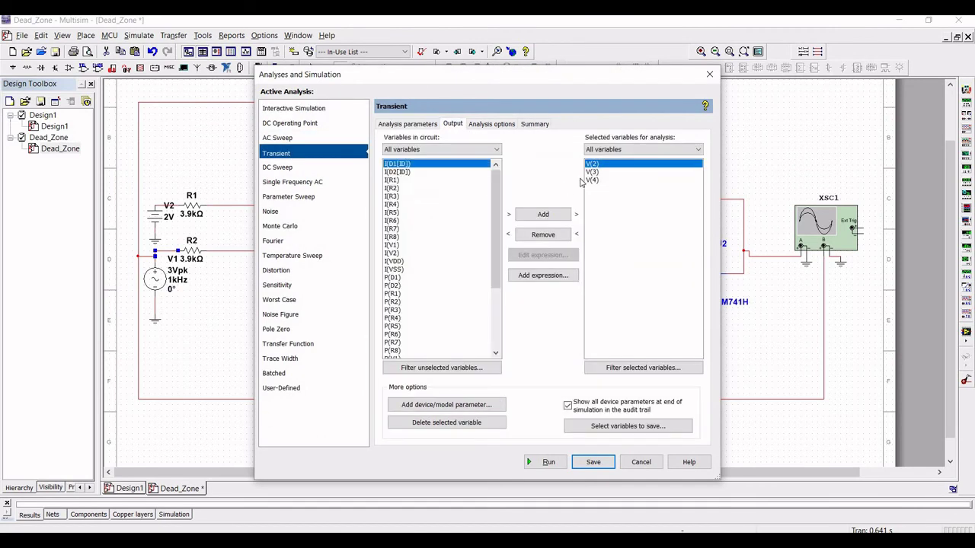
left_click(538, 237)
left_click(538, 235)
left_click(538, 234)
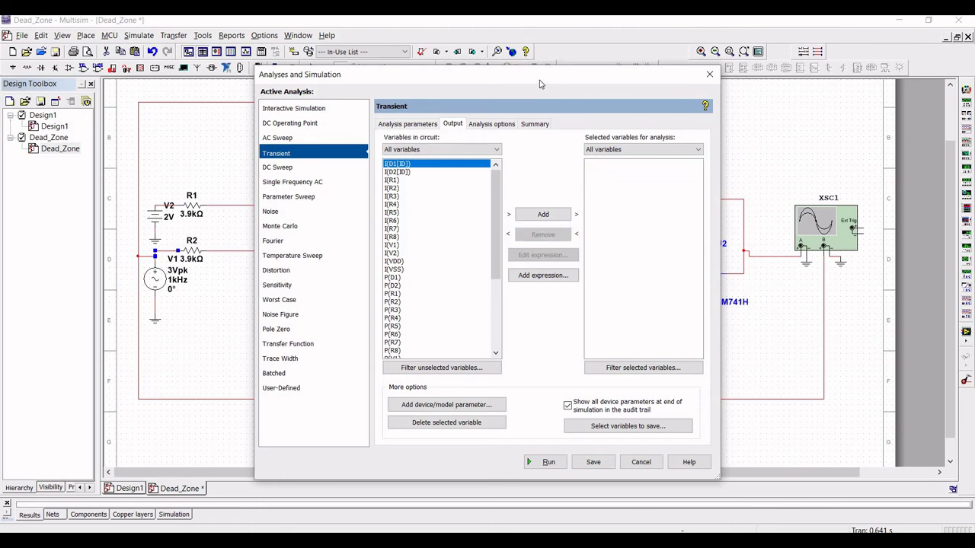
Step: Add V(9), V(6) and V(2) to the variables selected for the transient analysis
left_click(493, 328)
left_click(390, 334)
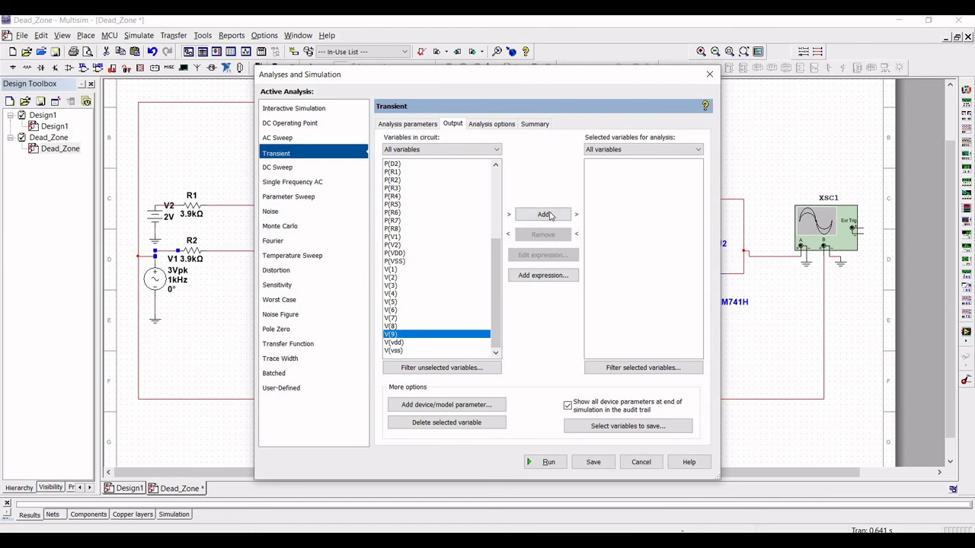
left_click(548, 216)
left_click_drag(567, 67, 658, 62)
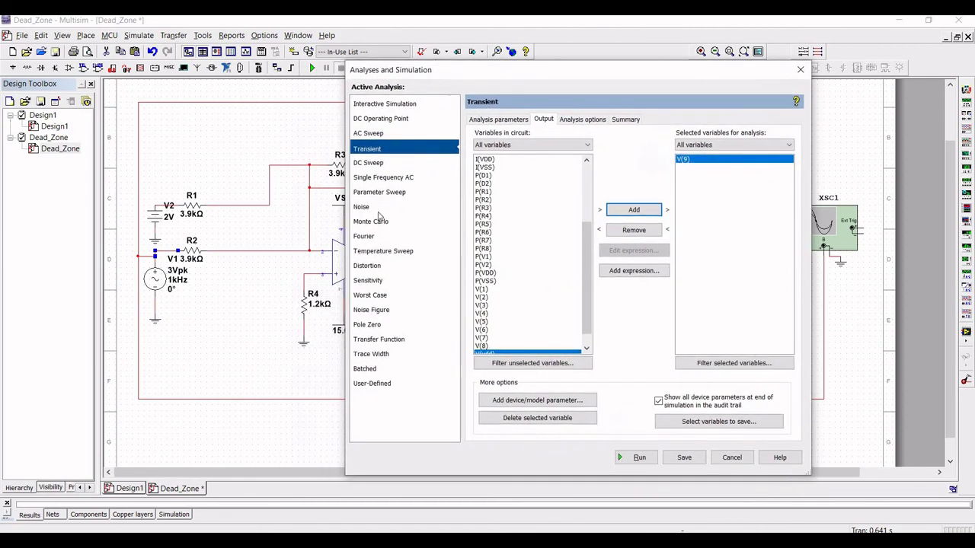
left_click(489, 328)
left_click(634, 210)
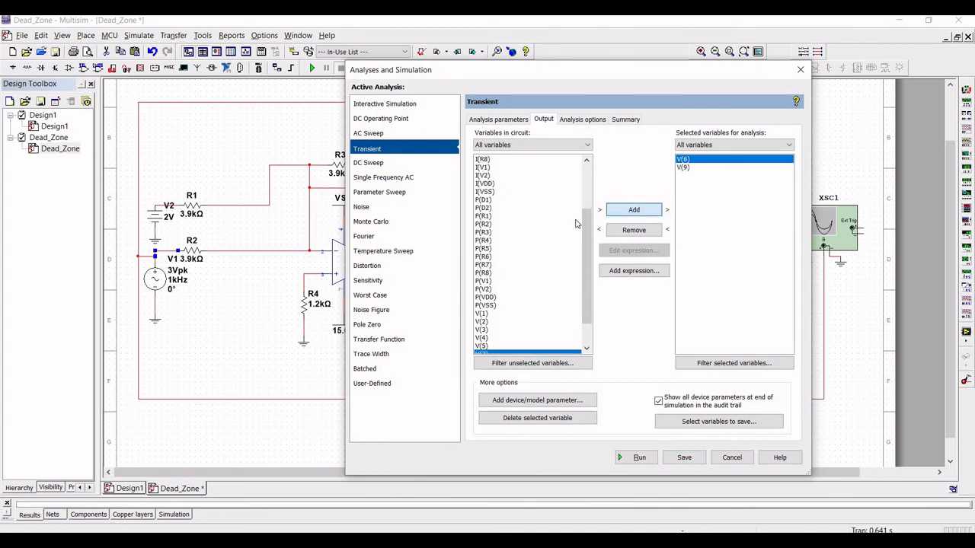
left_click(484, 321)
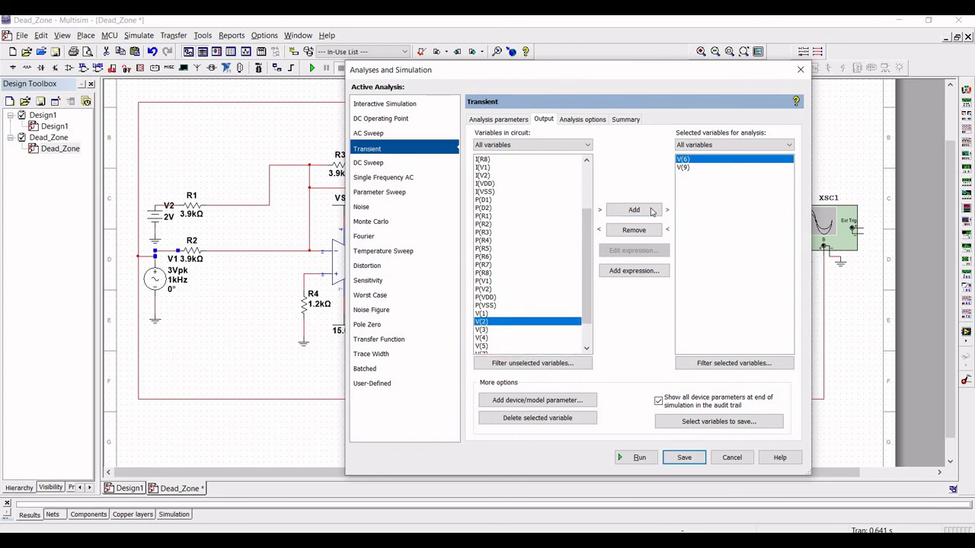
left_click(651, 212)
Step: Run the transient analysis to plot V(2), V(6) and V(9), and repeat the run after closing the first graph
left_click(629, 458)
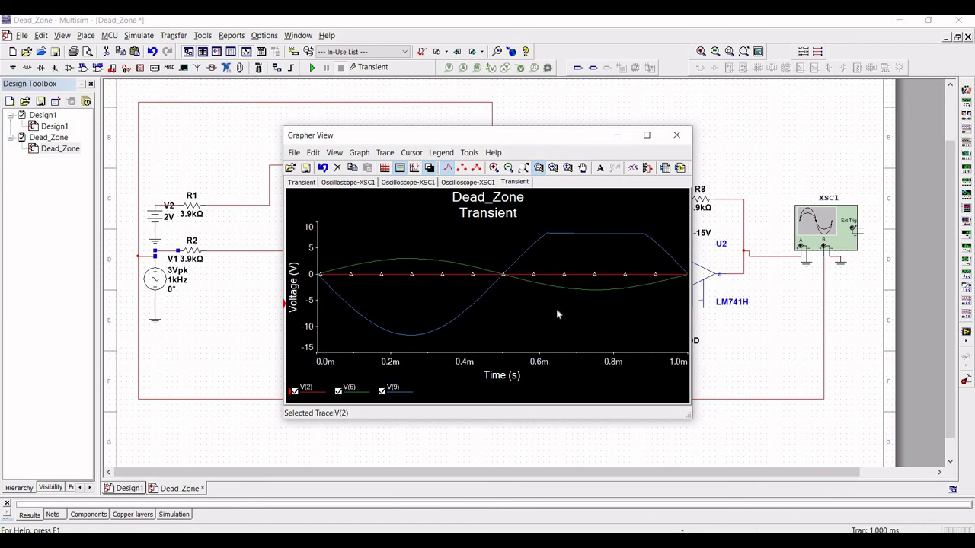
left_click(679, 137)
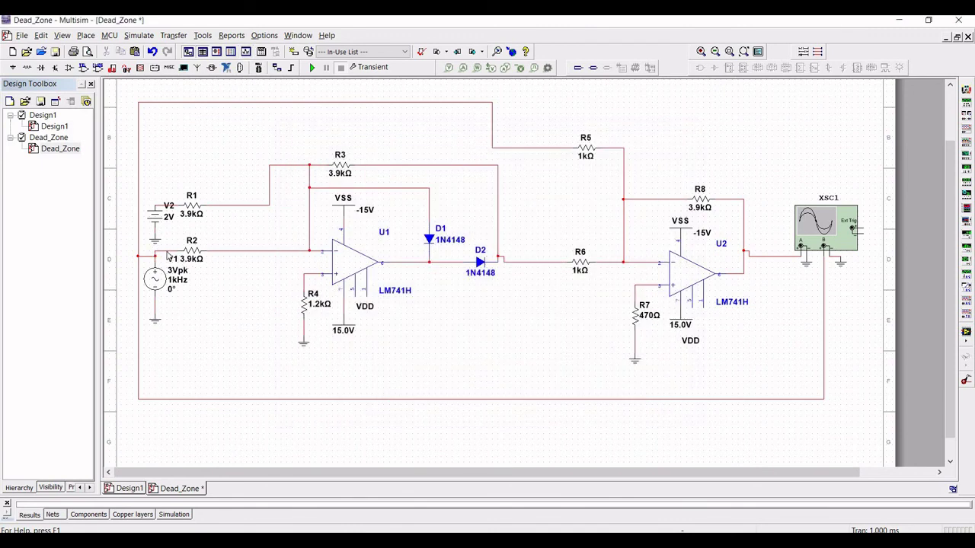
left_click(168, 253)
key("F5")
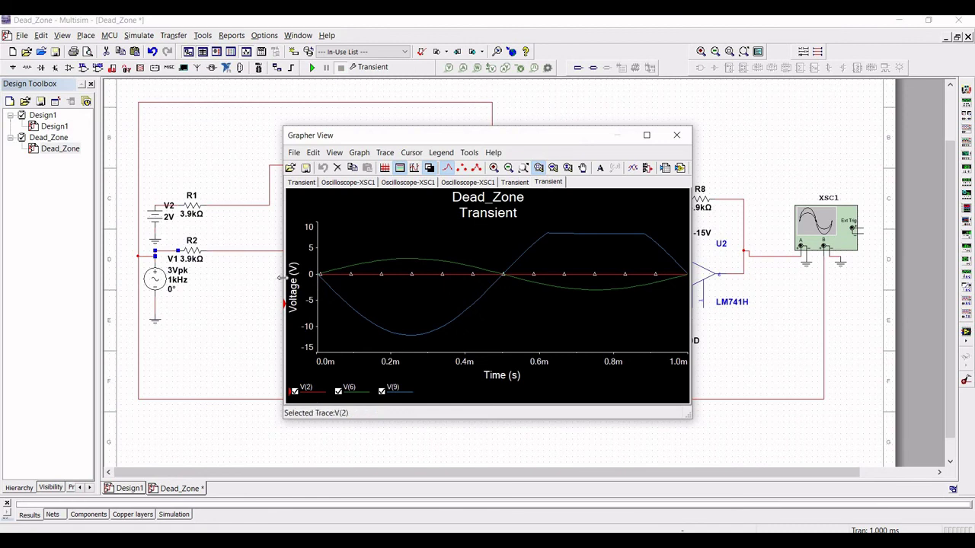